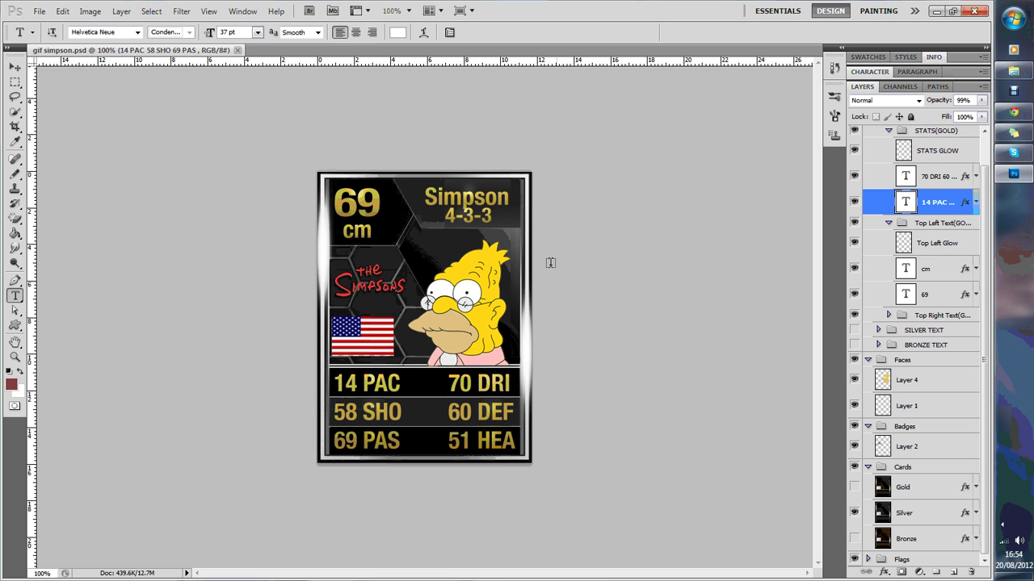
Open Fifa 13 Card Template.psd from the FIFA 13 folder inside FIFA ULTIMATE TEAM CARDS on the Desktop
{"action": "left_click", "coordinate": [39, 11]}
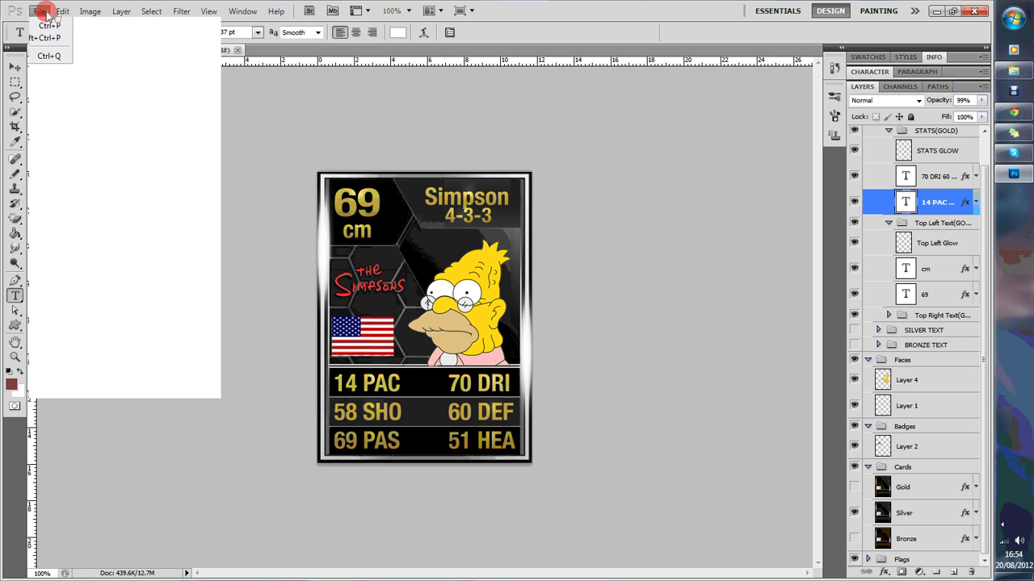
{"action": "left_click", "coordinate": [73, 38]}
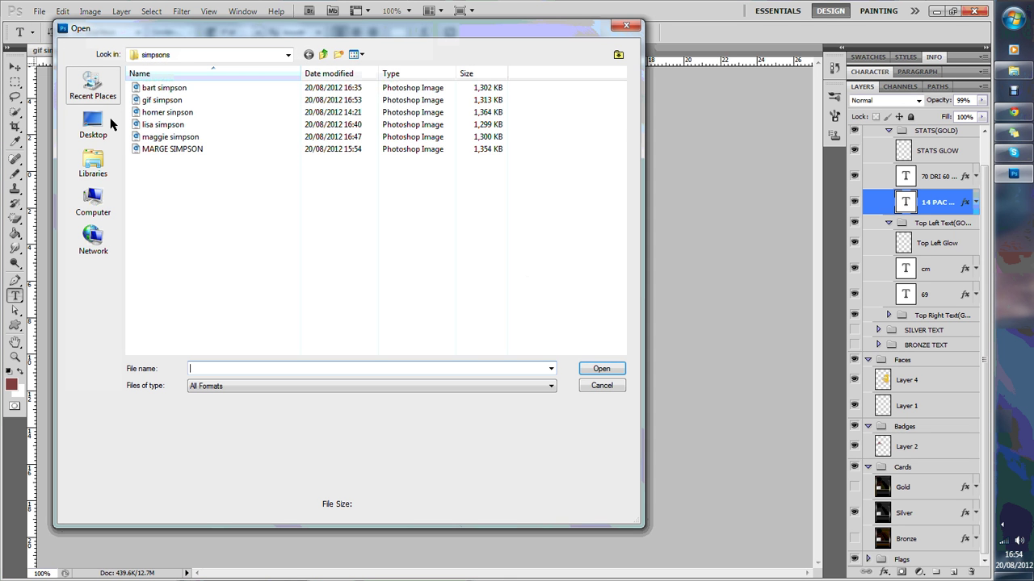
{"action": "left_click", "coordinate": [111, 121]}
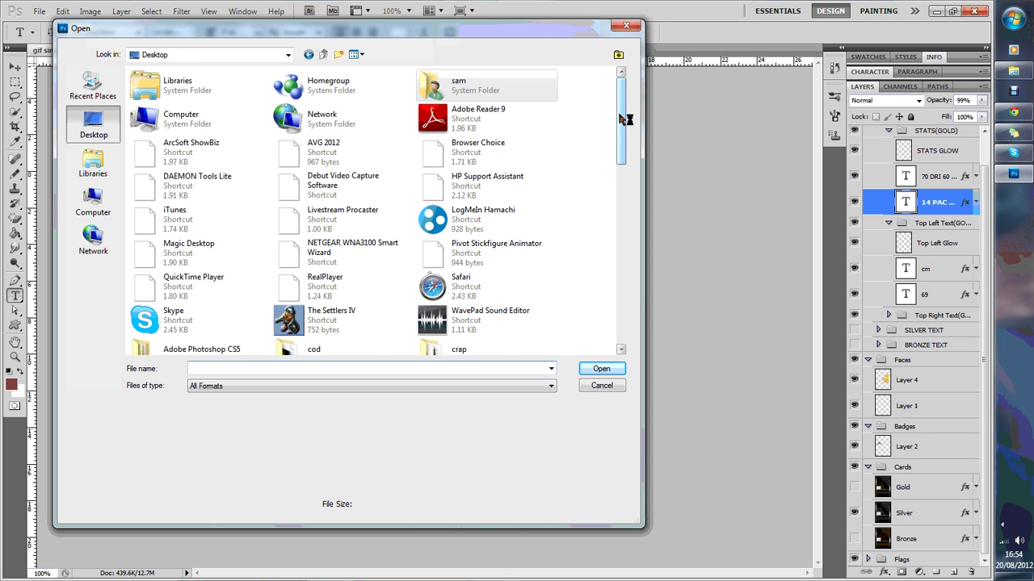
{"action": "scroll", "coordinate": [626, 119], "scroll_direction": "down", "scroll_amount": 5}
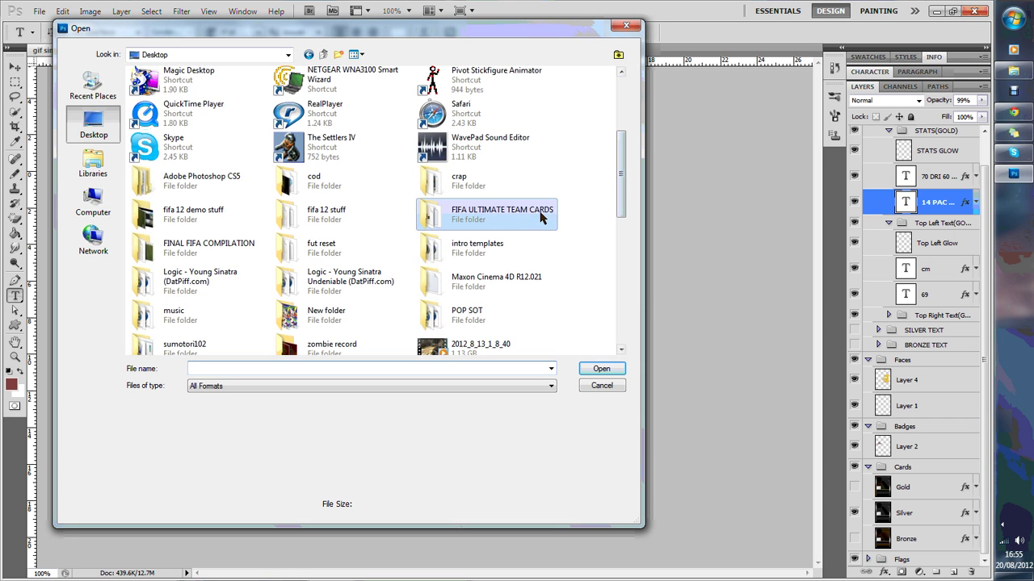
{"action": "double_click", "coordinate": [542, 217]}
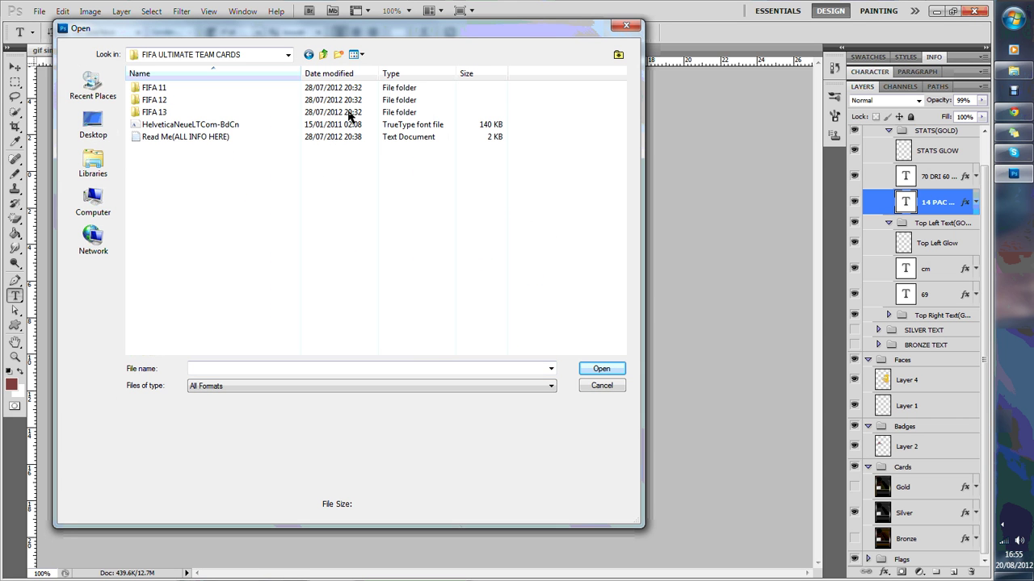
{"action": "double_click", "coordinate": [179, 113]}
{"action": "double_click", "coordinate": [185, 89]}
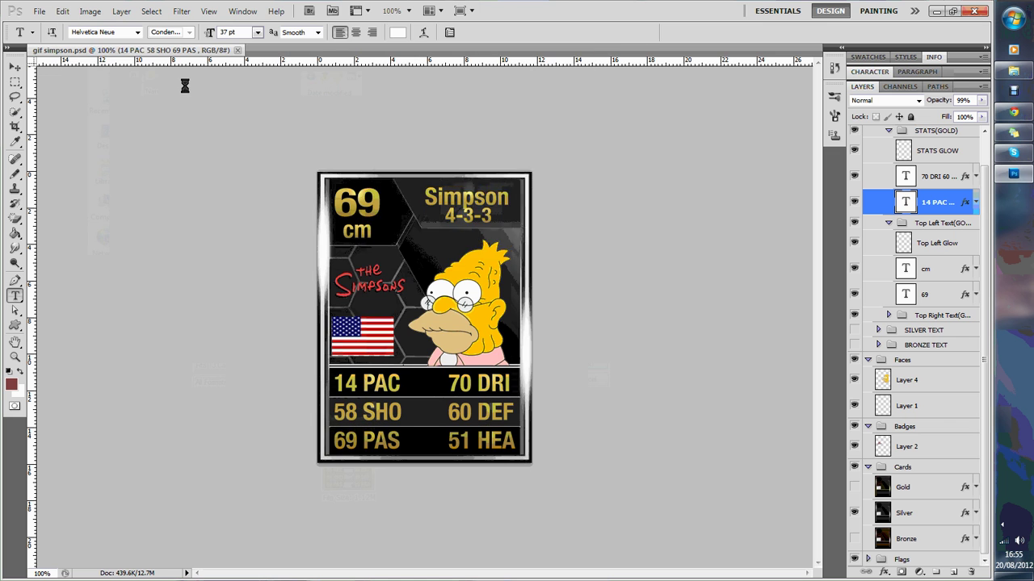
{"action": "left_click", "coordinate": [457, 223]}
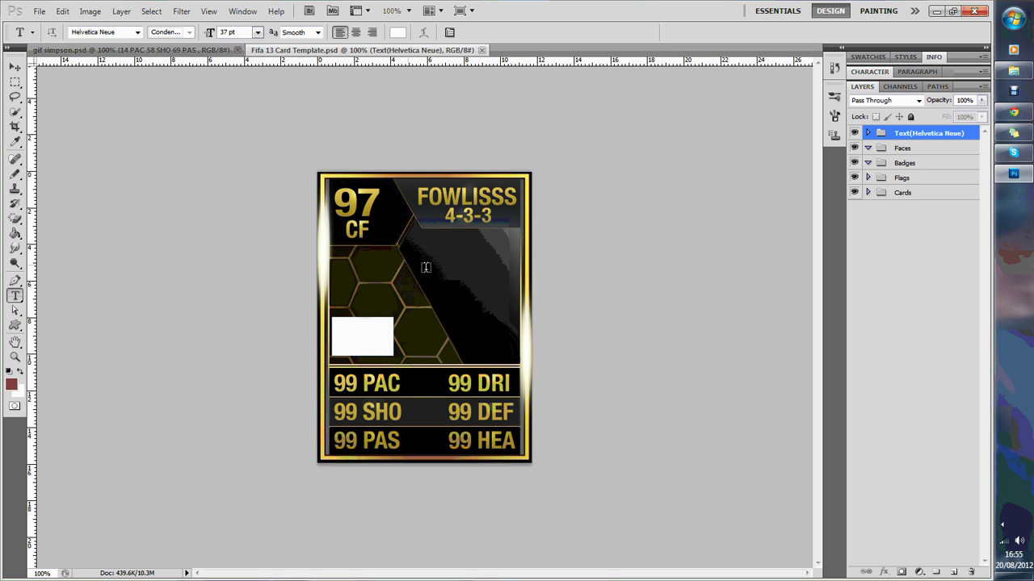
Expand the Flags and Cards layer groups of the card template to inspect the layers inside
{"action": "left_click", "coordinate": [903, 150]}
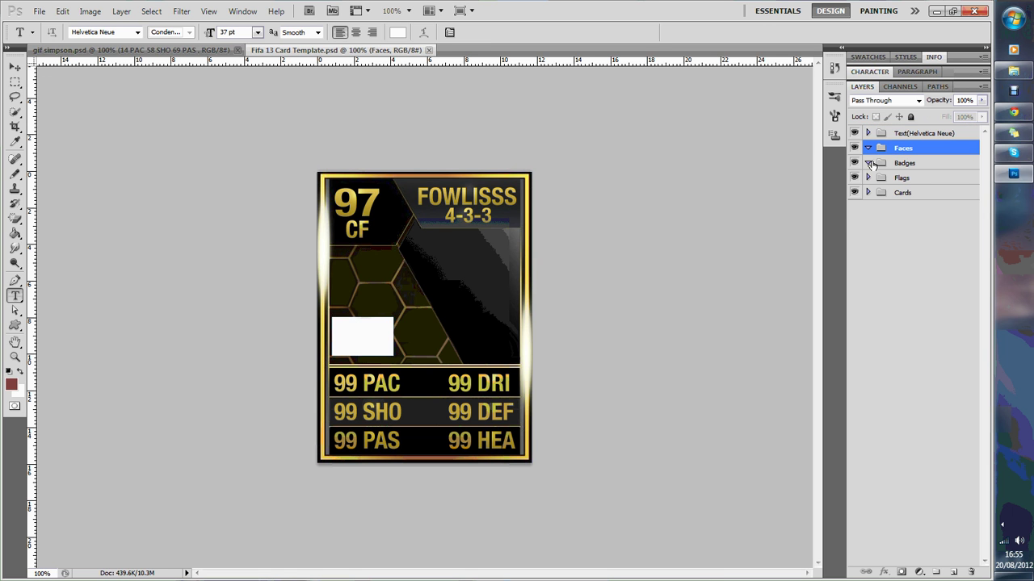
{"action": "left_click", "coordinate": [867, 177]}
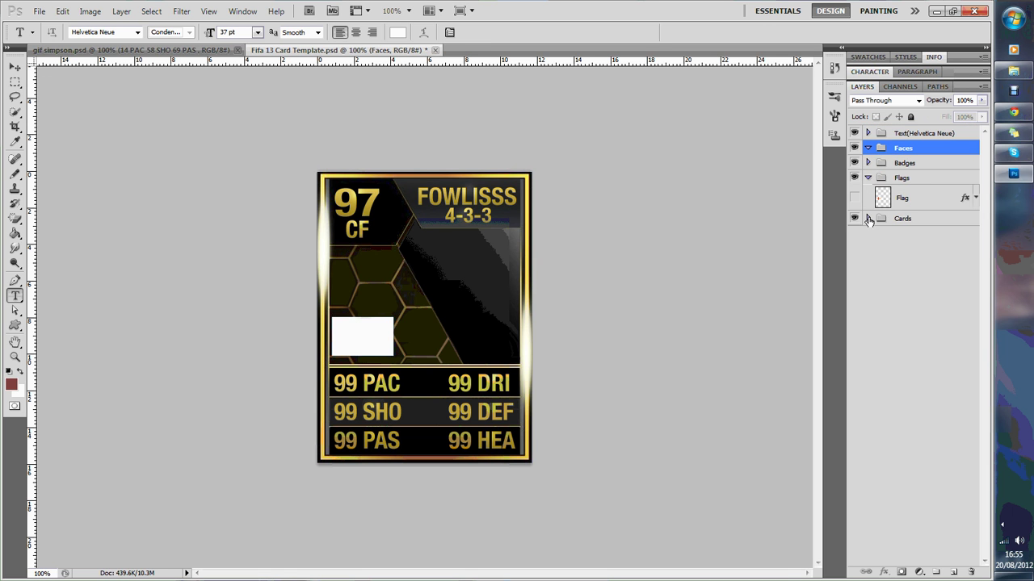
{"action": "left_click", "coordinate": [868, 219]}
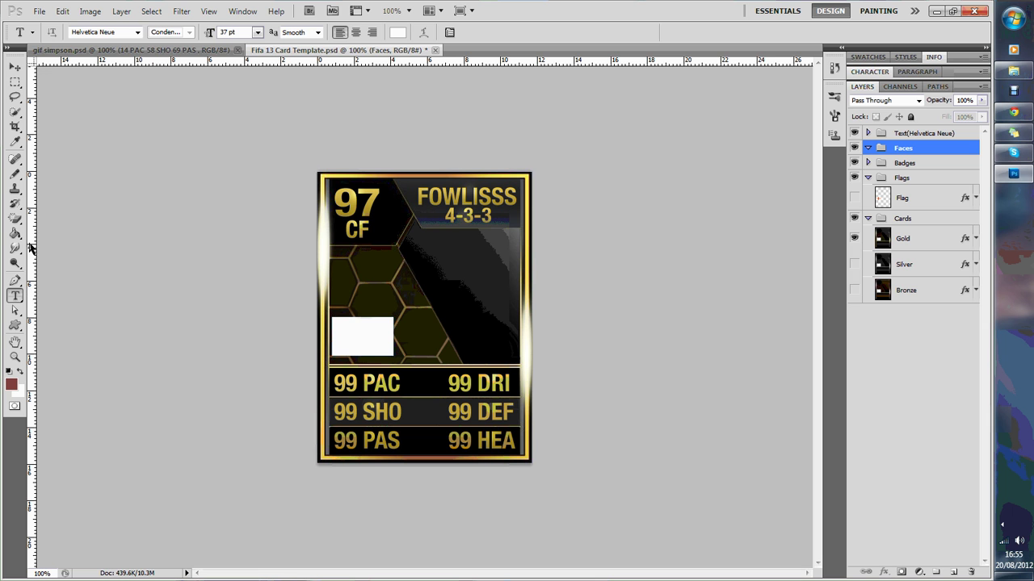
Try to erase the white flag placeholder with the Magic Eraser on the Flag layer
{"action": "left_click", "coordinate": [16, 218]}
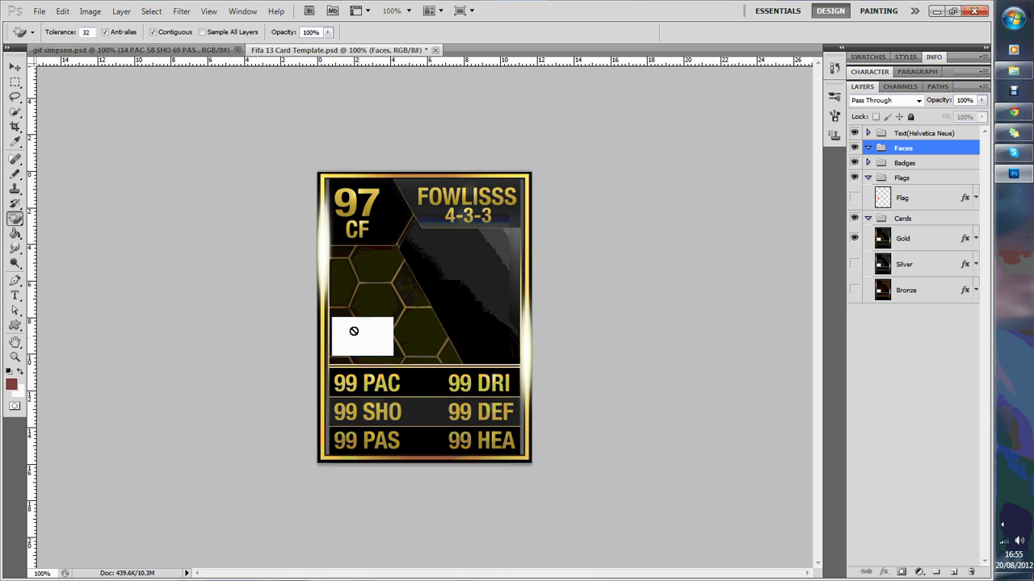
{"action": "left_click", "coordinate": [888, 195]}
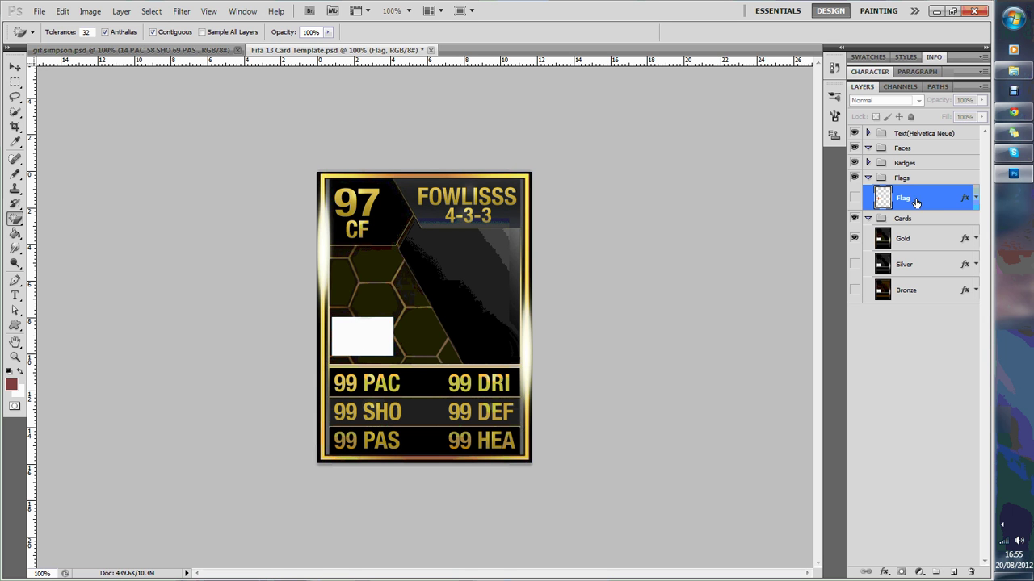
{"action": "left_click", "coordinate": [17, 224]}
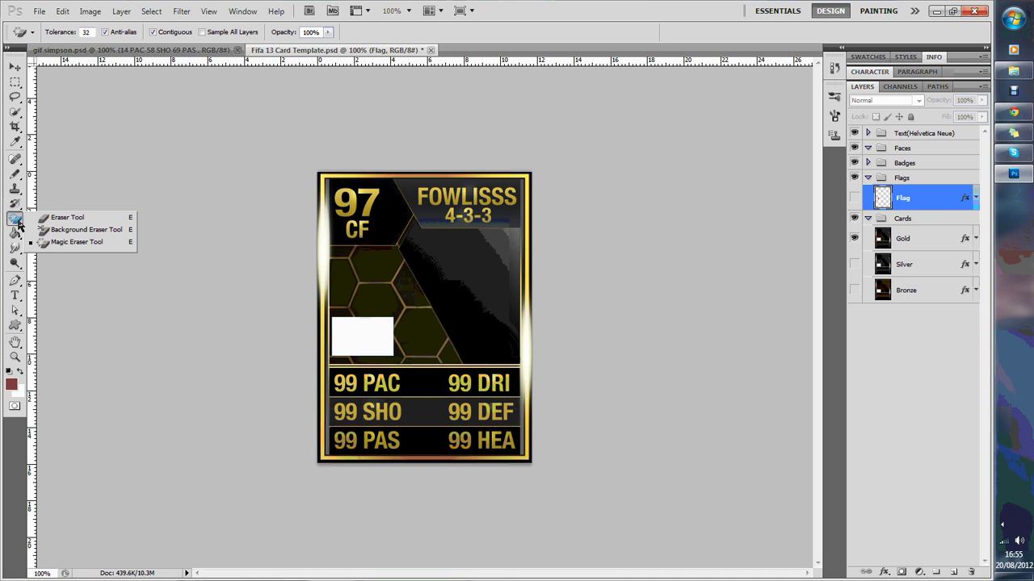
{"action": "left_click", "coordinate": [57, 242]}
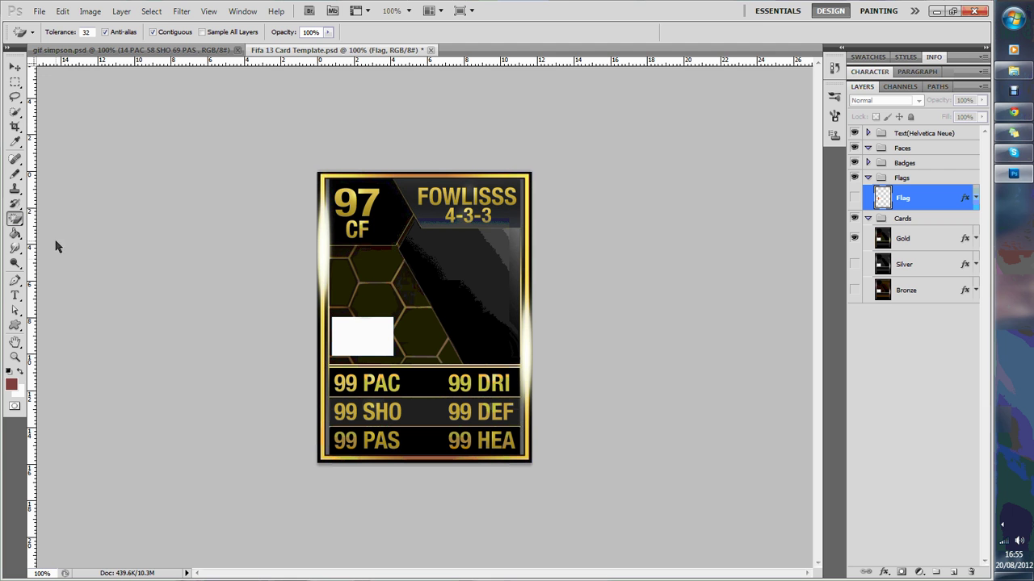
{"action": "left_click", "coordinate": [365, 340]}
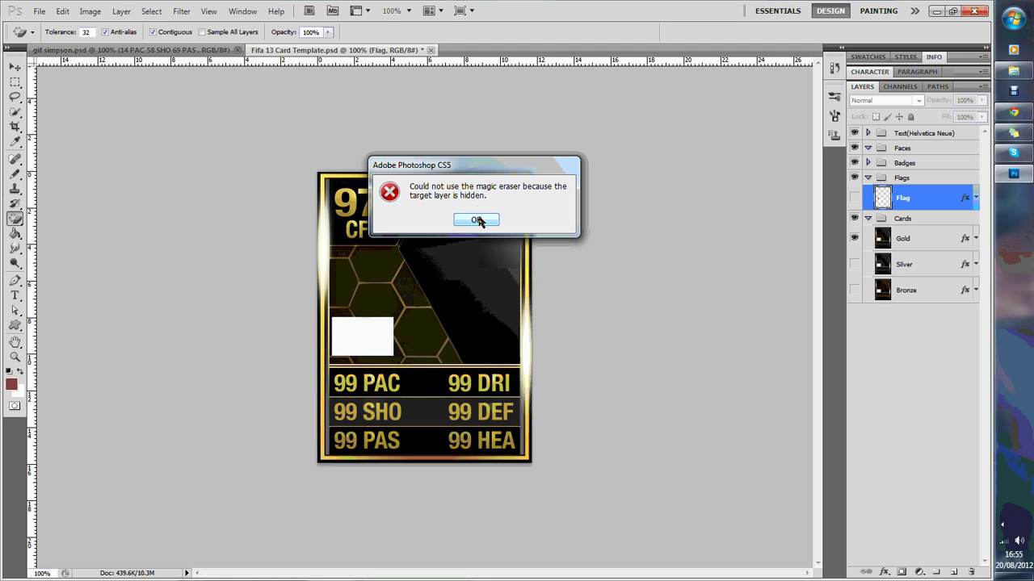
{"action": "left_click", "coordinate": [475, 219]}
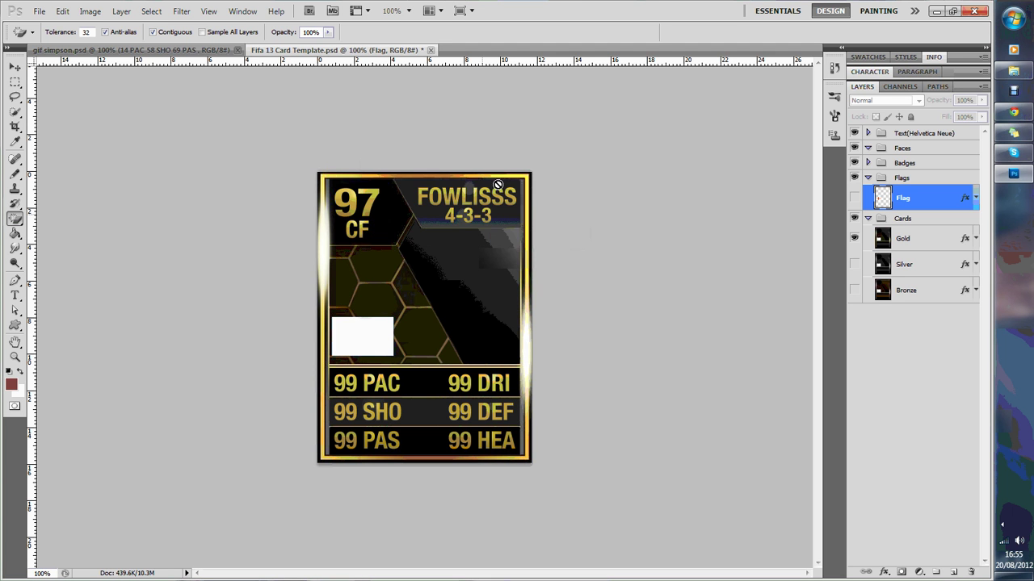
In gif simpson.psd, preview the Bronze and Gold card backgrounds one at a time, and switch back to Silver
{"action": "left_click", "coordinate": [89, 50]}
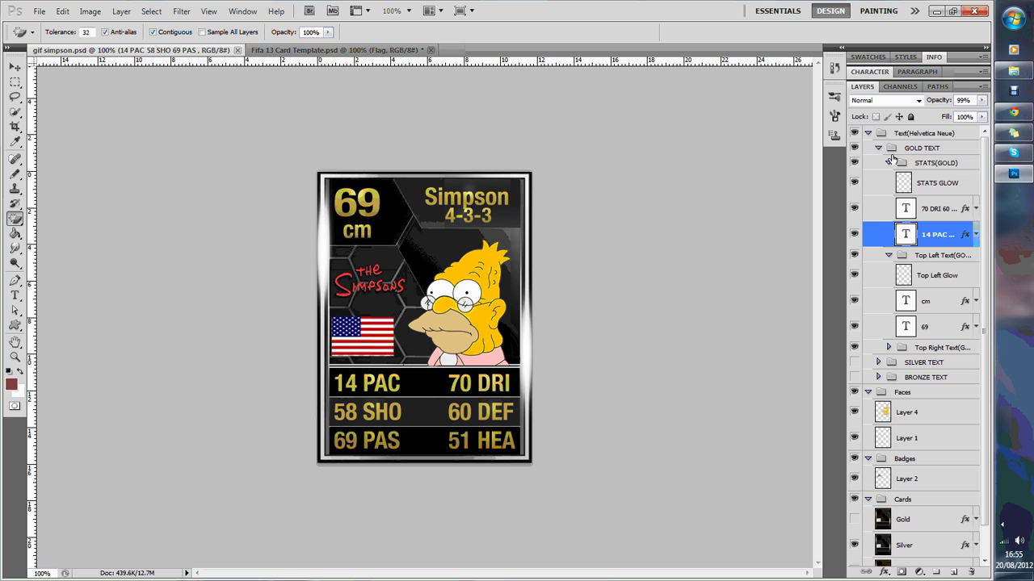
{"action": "left_click_drag", "start_coordinate": [983, 177], "coordinate": [984, 259]}
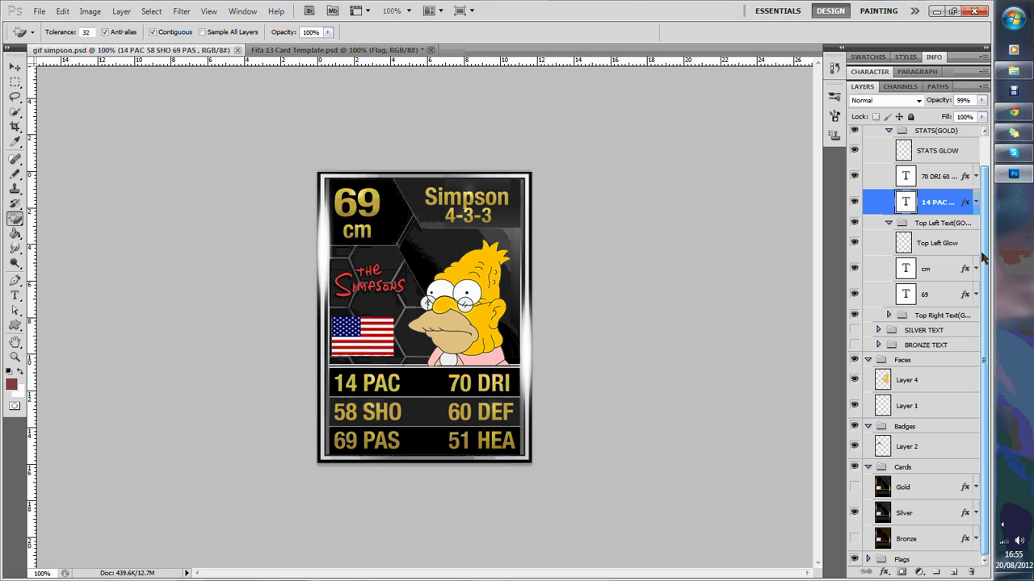
{"action": "left_click", "coordinate": [854, 513]}
{"action": "left_click", "coordinate": [854, 539]}
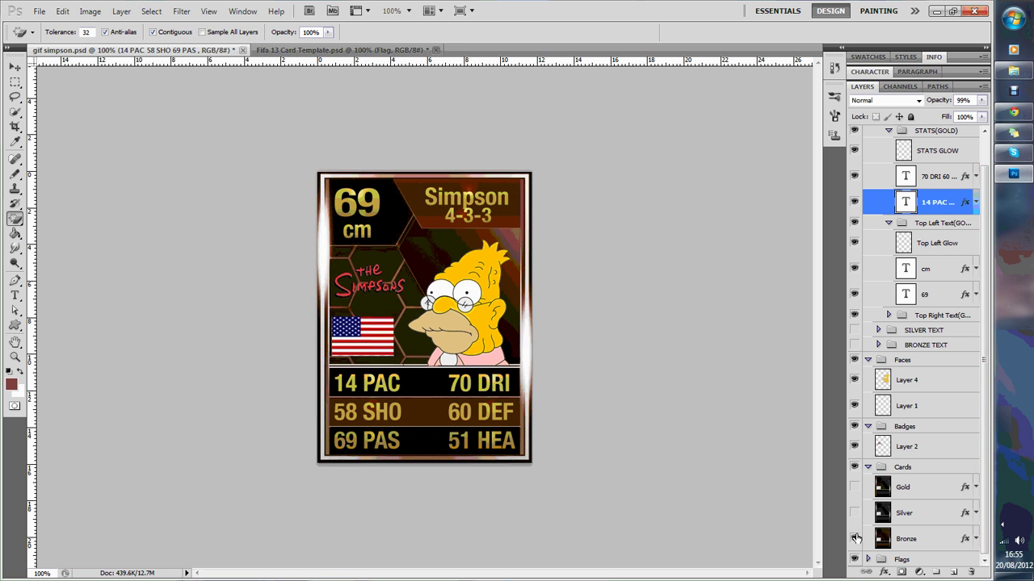
{"action": "left_click", "coordinate": [853, 487]}
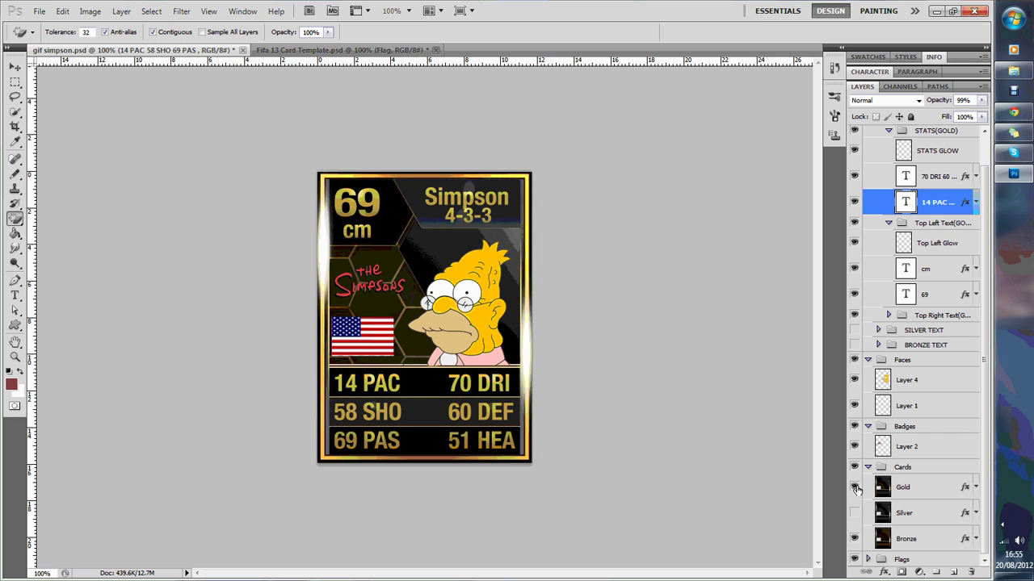
{"action": "left_click", "coordinate": [854, 539]}
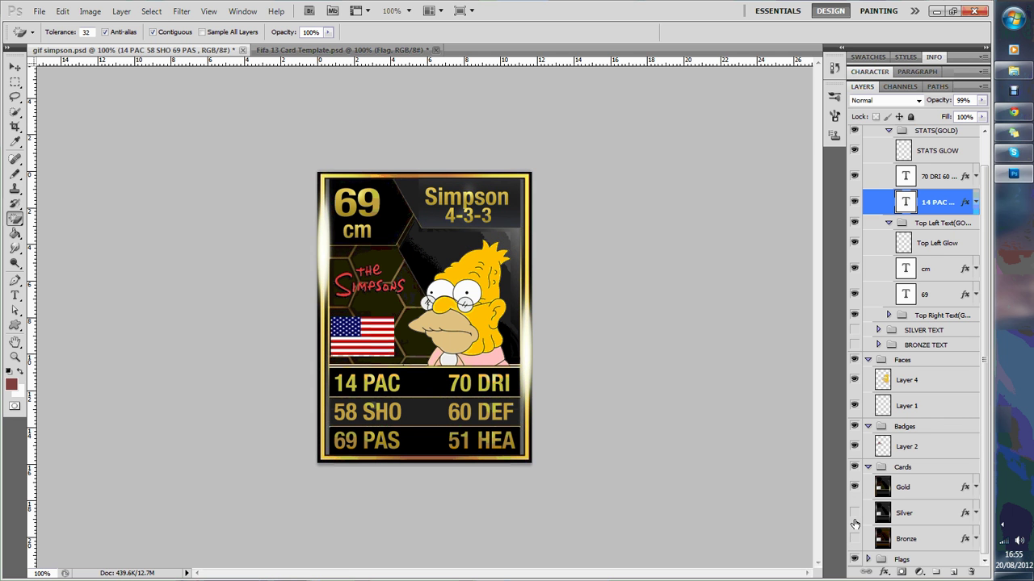
{"action": "left_click", "coordinate": [853, 513]}
{"action": "left_click", "coordinate": [854, 487]}
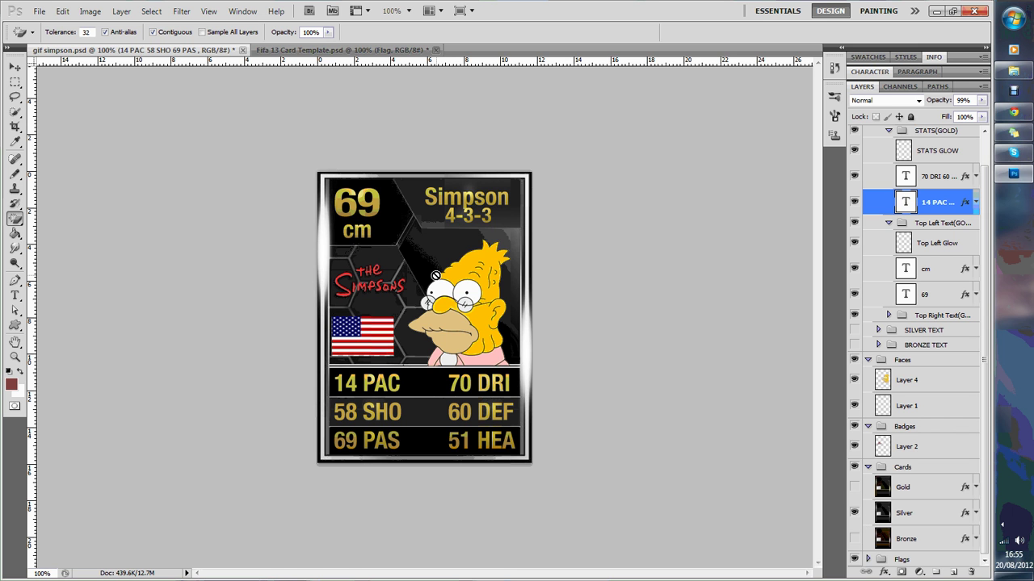
Collapse the Cards group and delete the old character's face, Layer 4, from the Faces group
{"action": "left_click", "coordinate": [867, 467]}
{"action": "left_click", "coordinate": [906, 416]}
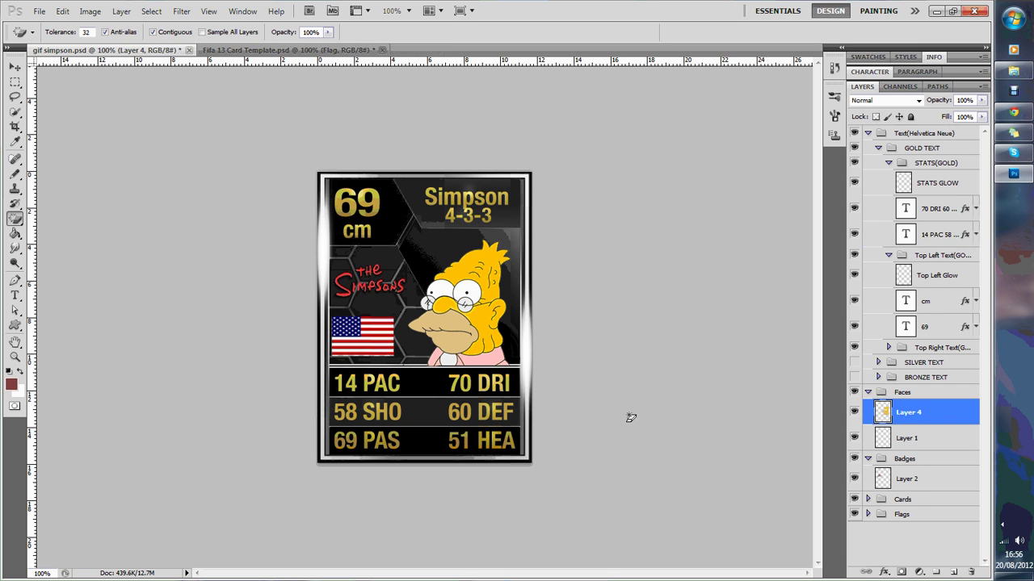
{"action": "key", "text": "Delete"}
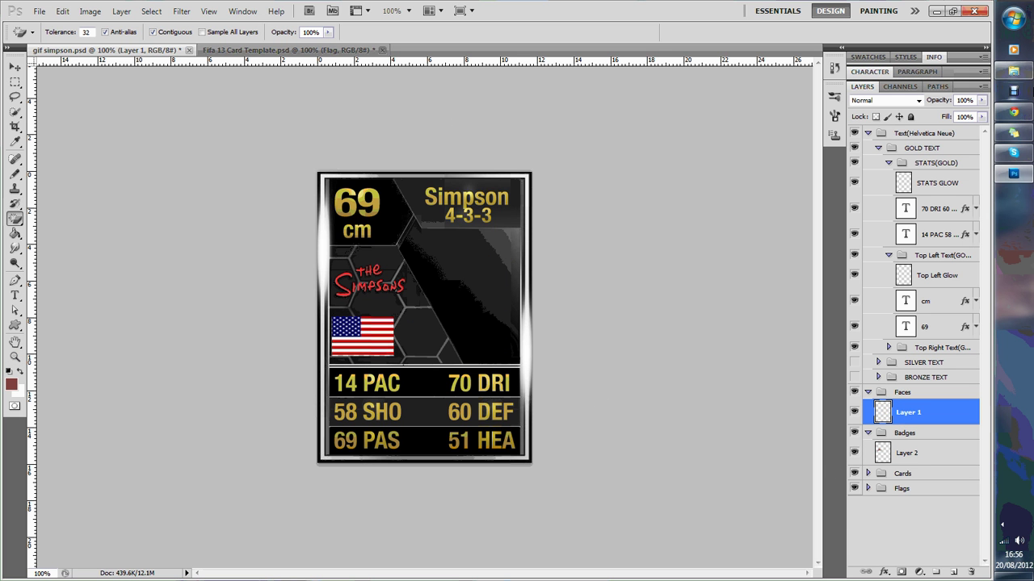
Switch to Chrome and copy the Apu portrait from the Google Images results for "apu"
{"action": "left_click", "coordinate": [1013, 112]}
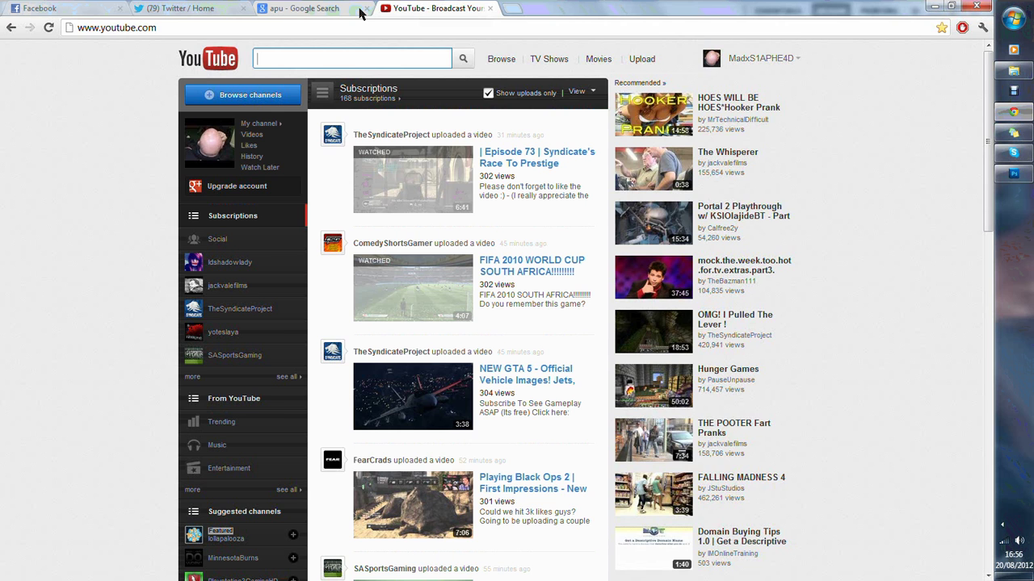
{"action": "left_click", "coordinate": [331, 6]}
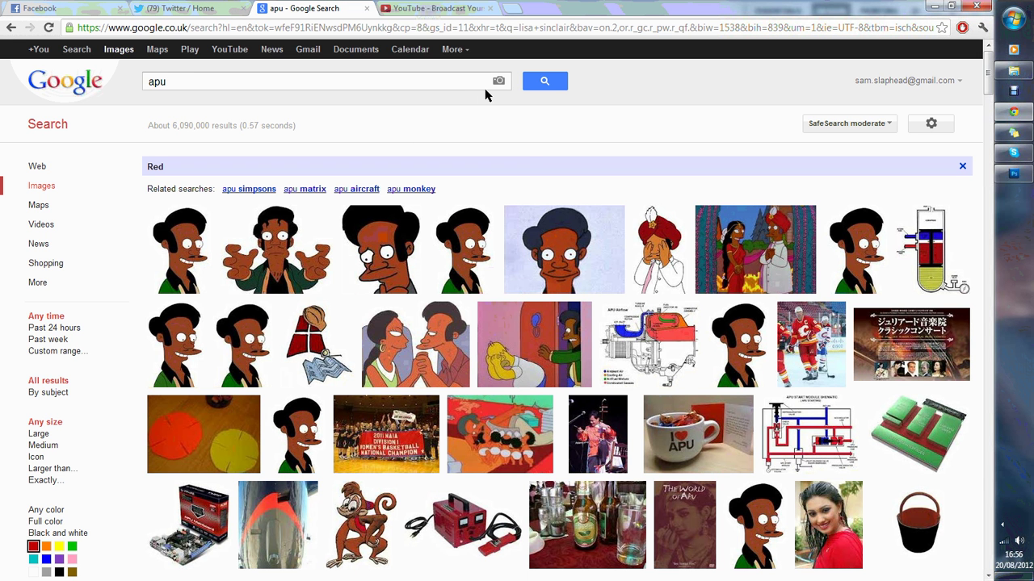
{"action": "left_click", "coordinate": [467, 241]}
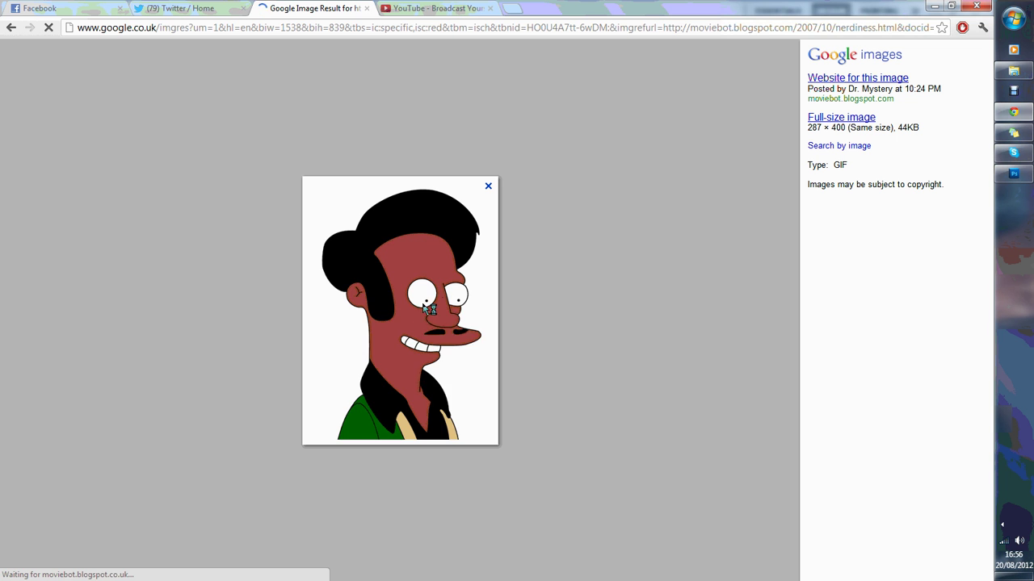
{"action": "right_click", "coordinate": [416, 315]}
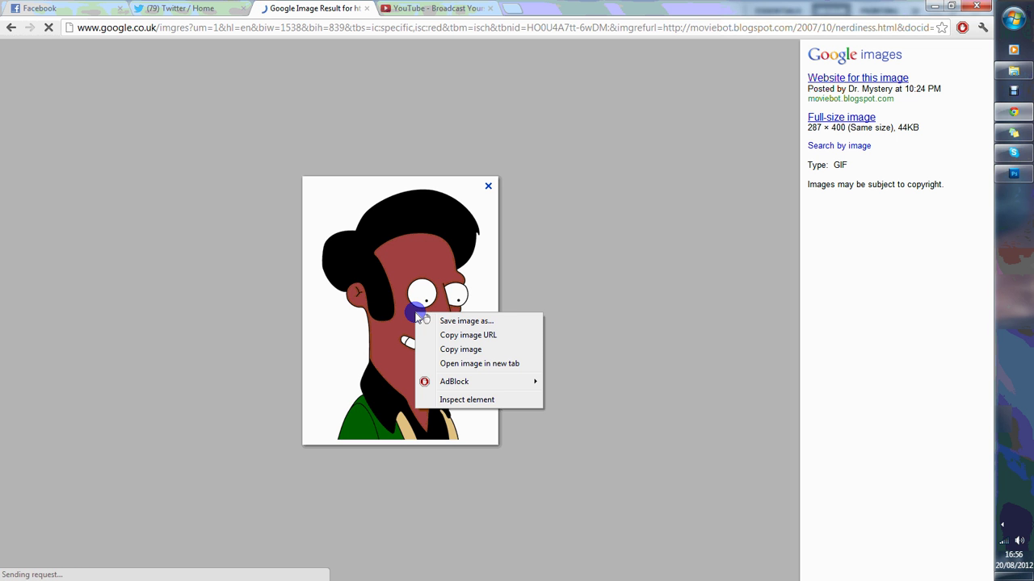
{"action": "left_click", "coordinate": [962, 253]}
Return to Photoshop and paste the copied Apu image into the Faces group of gif simpson.psd
{"action": "left_click", "coordinate": [1014, 173]}
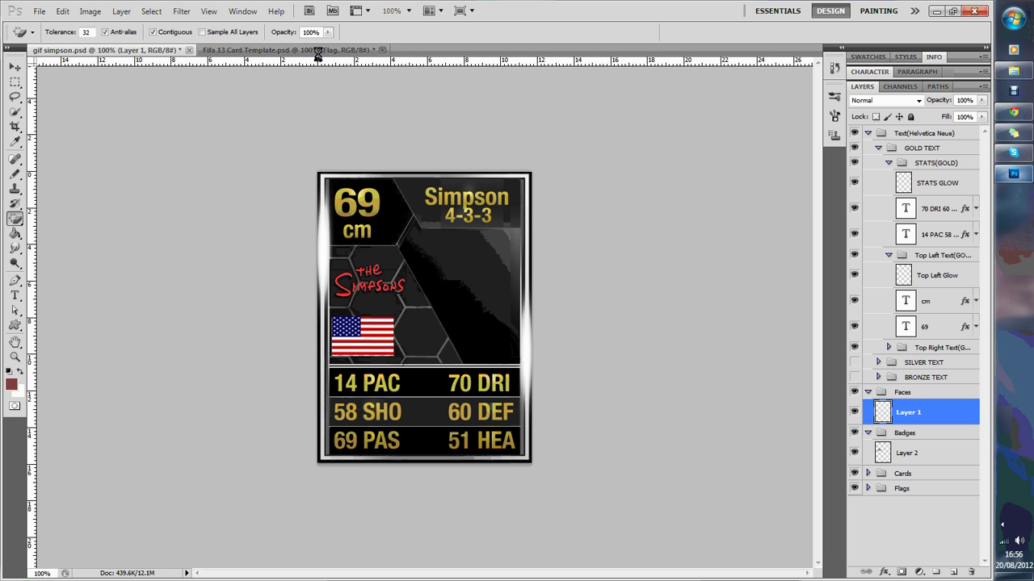
{"action": "left_click", "coordinate": [62, 10]}
{"action": "left_click", "coordinate": [110, 120]}
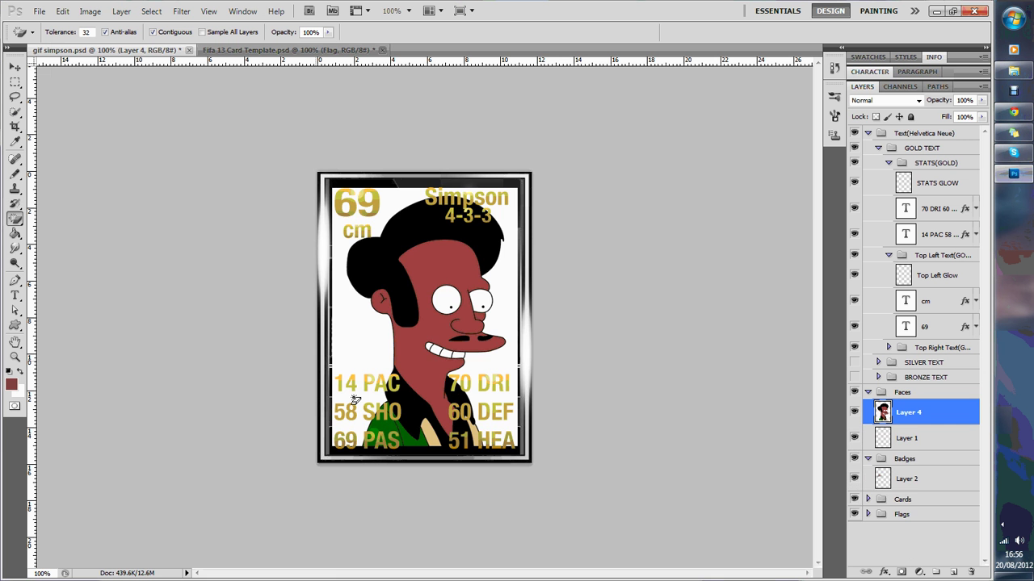
Remove the white background around the pasted Apu image with the Magic Eraser
{"action": "left_click", "coordinate": [16, 219]}
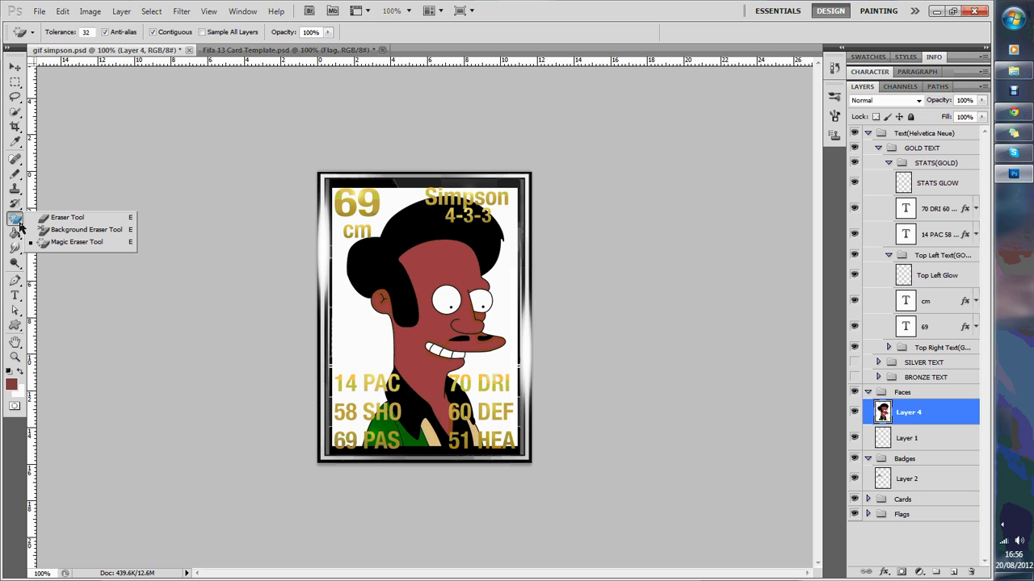
{"action": "left_click", "coordinate": [76, 242]}
{"action": "left_click", "coordinate": [511, 371]}
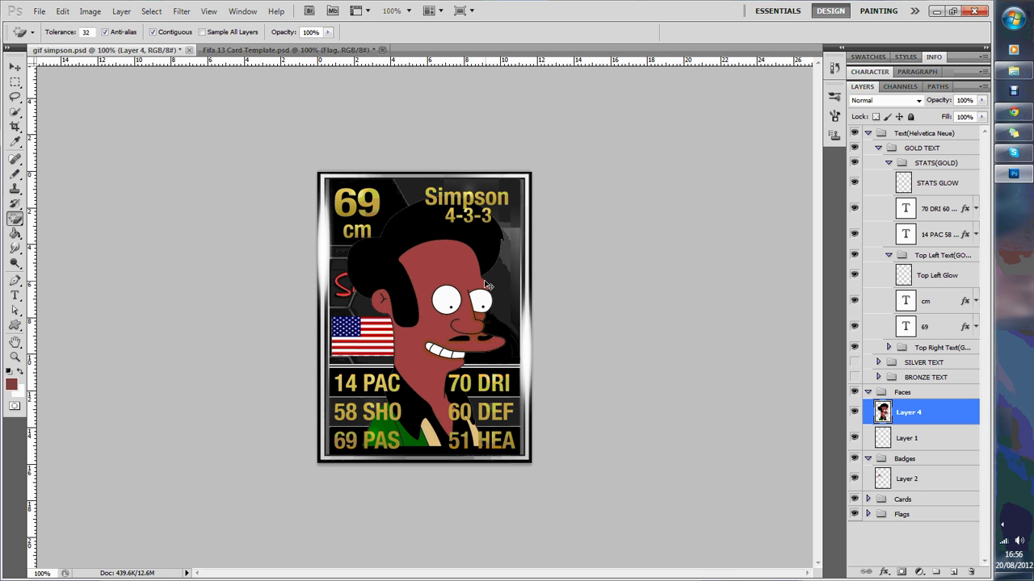
Scale the Apu image to about 65% width and 59% height, place it beside the Simpsons badge and flag, and apply the transformation
{"action": "key", "text": "ctrl+t"}
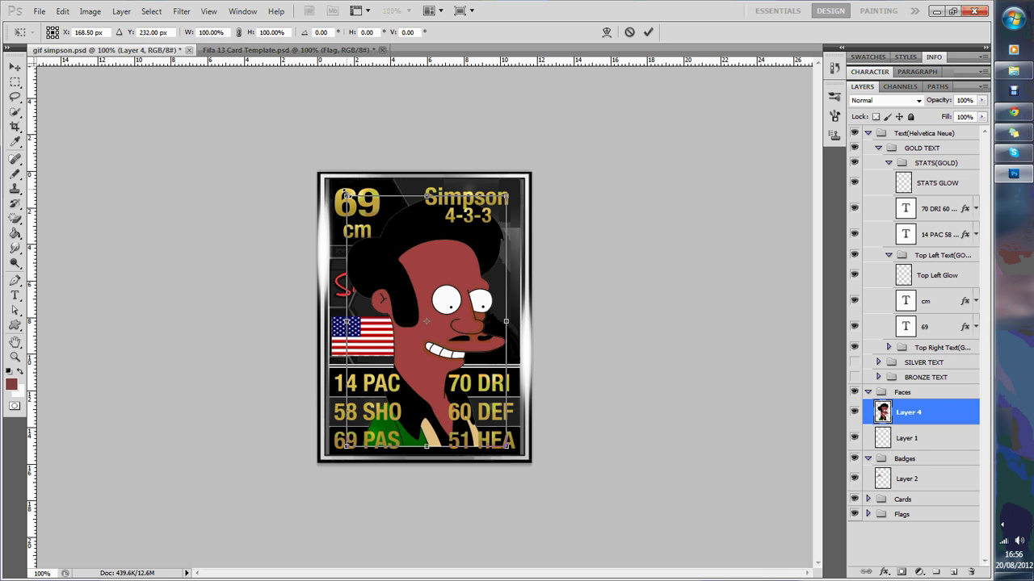
{"action": "left_click_drag", "start_coordinate": [362, 216], "coordinate": [391, 269]}
{"action": "left_click_drag", "start_coordinate": [467, 330], "coordinate": [477, 297]}
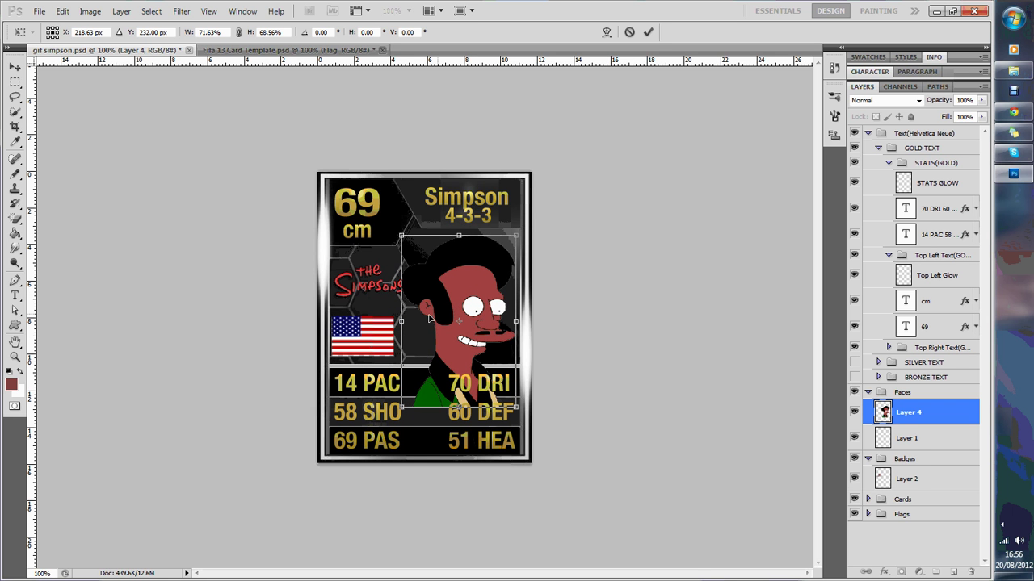
{"action": "left_click_drag", "start_coordinate": [401, 237], "coordinate": [411, 253]}
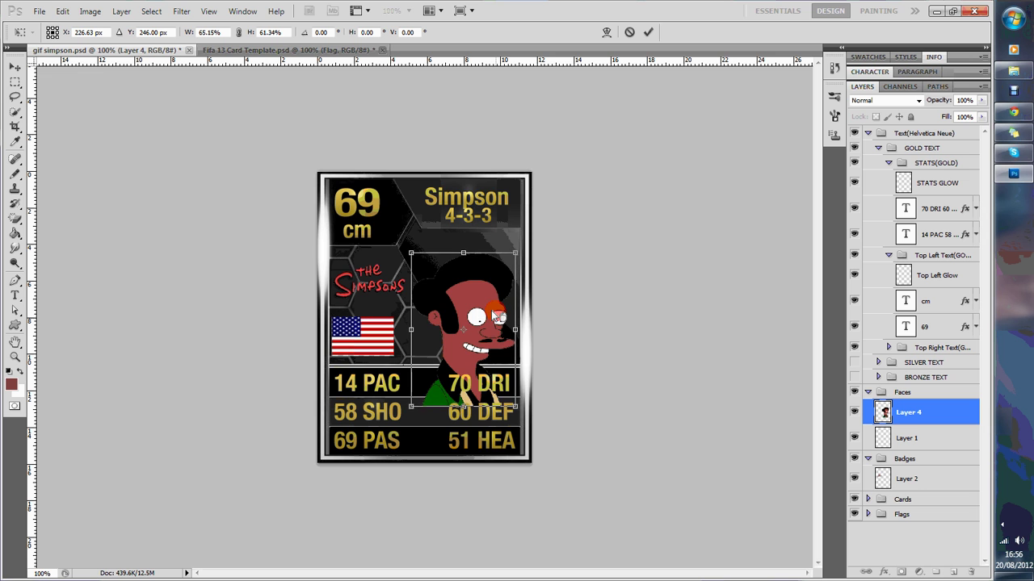
{"action": "left_click_drag", "start_coordinate": [496, 316], "coordinate": [497, 302]}
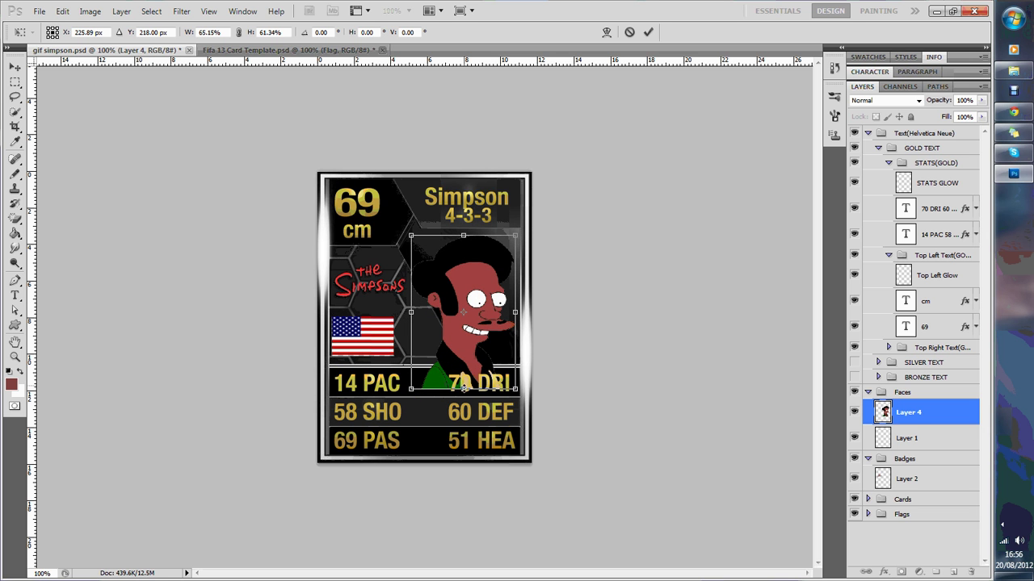
{"action": "left_click_drag", "start_coordinate": [463, 388], "coordinate": [464, 382]}
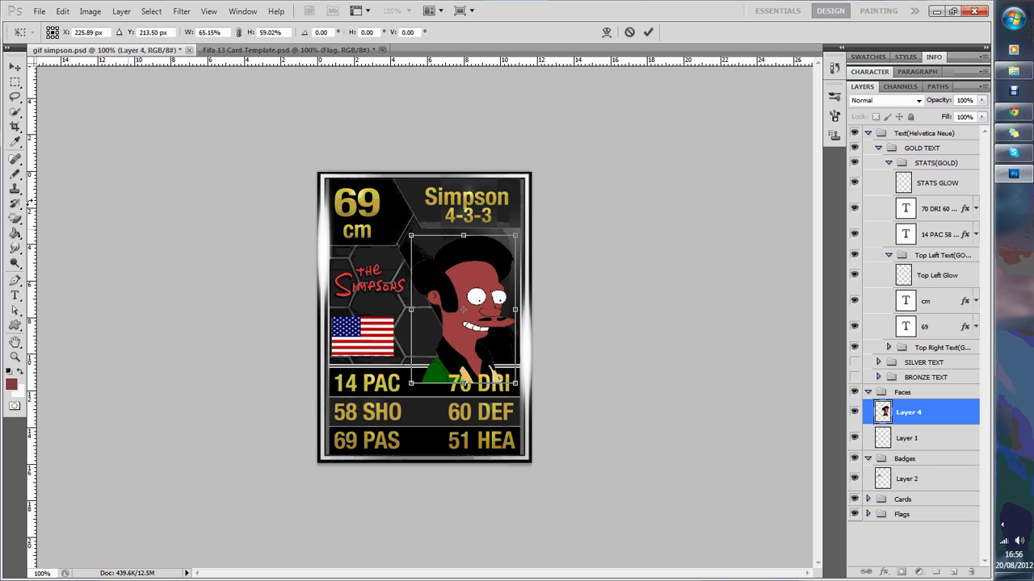
{"action": "left_click", "coordinate": [14, 215]}
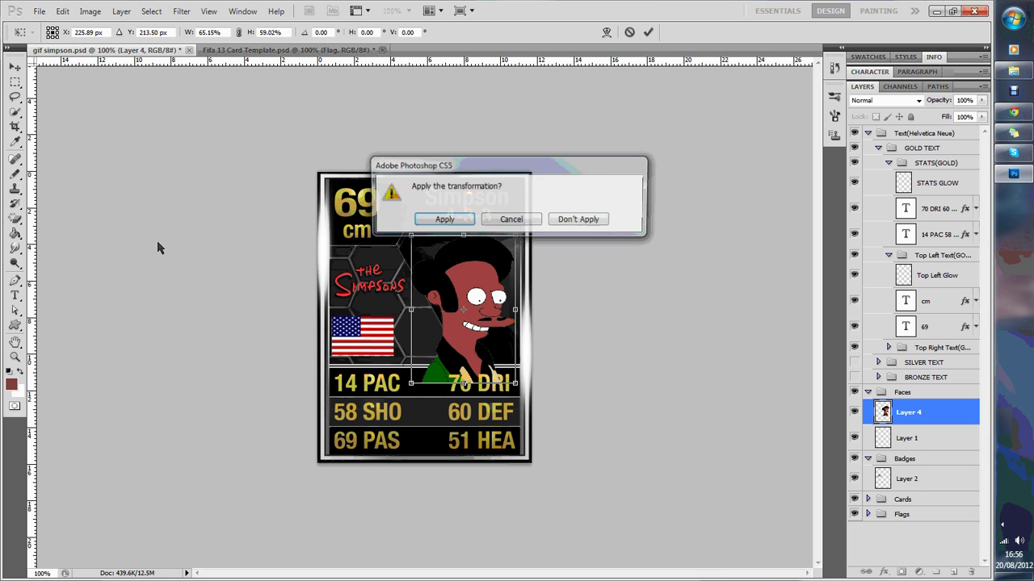
{"action": "left_click", "coordinate": [439, 224]}
Erase the lower part of Apu's body that overlaps the stats with the Eraser tool, and collapse the Faces group
{"action": "left_click", "coordinate": [65, 214]}
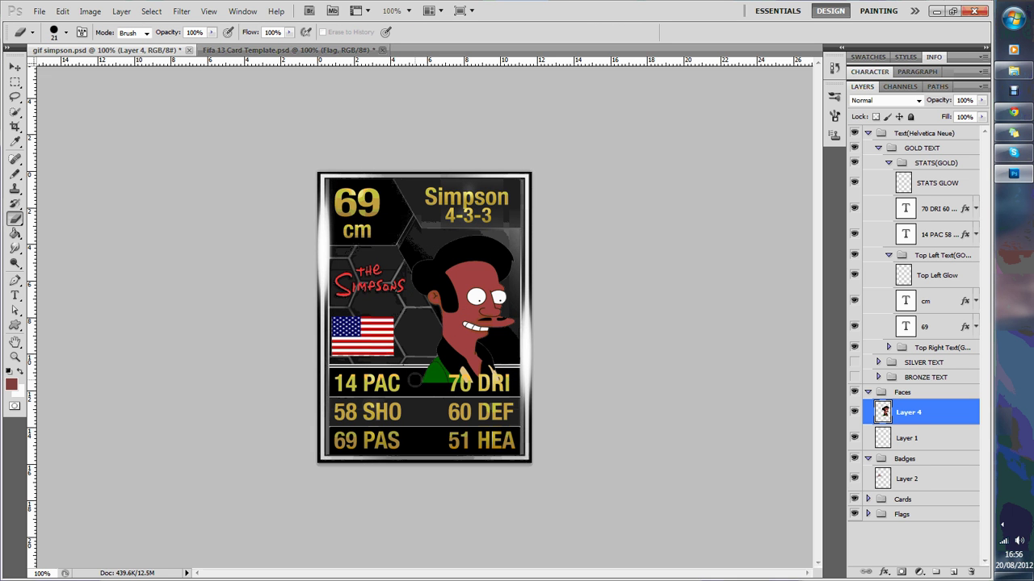
{"action": "mouse_move", "coordinate": [414, 381]}
{"action": "left_mouse_down"}
{"action": "mouse_move", "coordinate": [488, 382]}
{"action": "mouse_move", "coordinate": [425, 373]}
{"action": "left_mouse_up"}
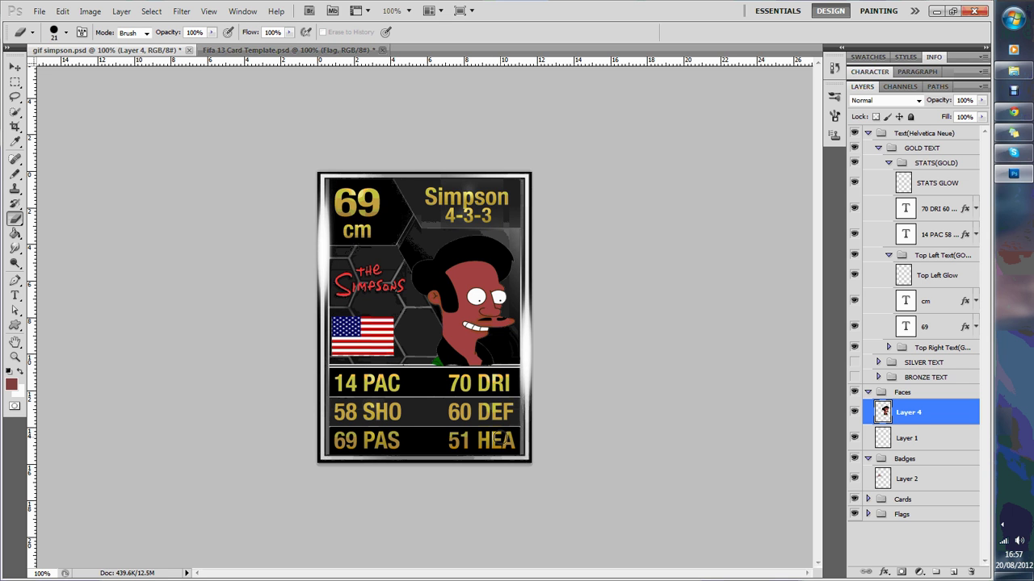
{"action": "left_click", "coordinate": [867, 393]}
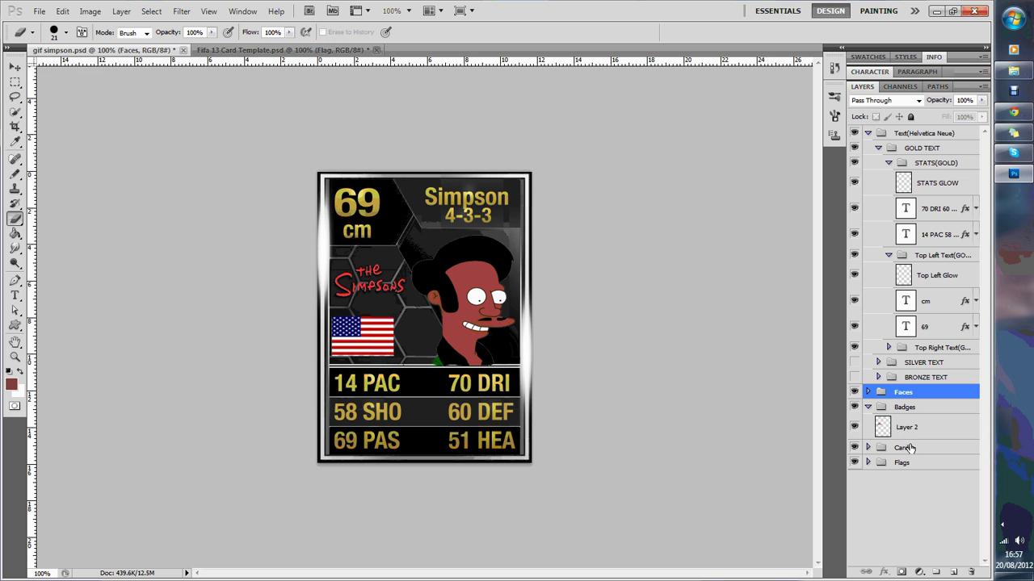
Collapse the Badges and GOLD TEXT groups, and switch the card's visible text from GOLD TEXT to SILVER TEXT
{"action": "left_click", "coordinate": [909, 428]}
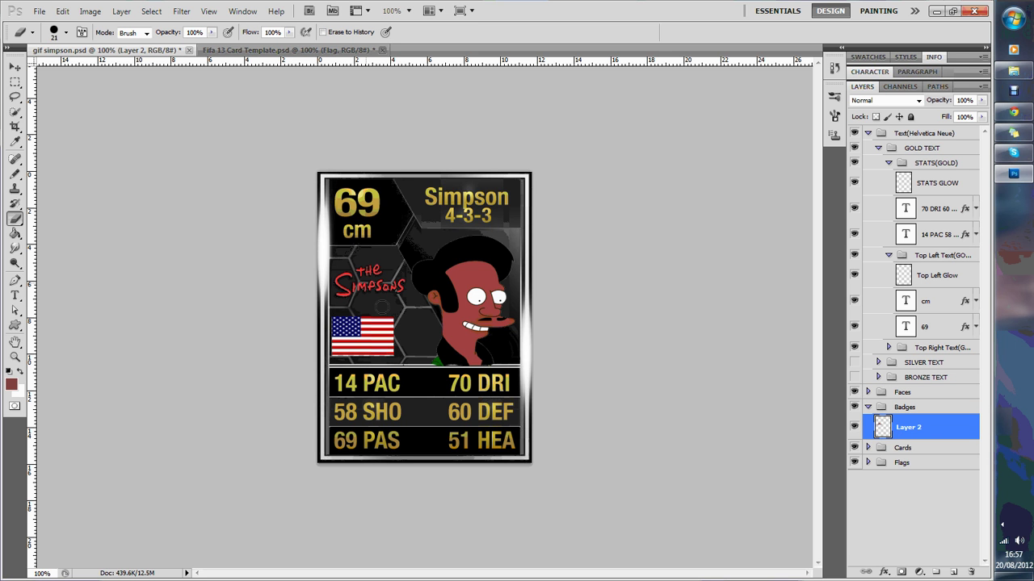
{"action": "left_click", "coordinate": [868, 407]}
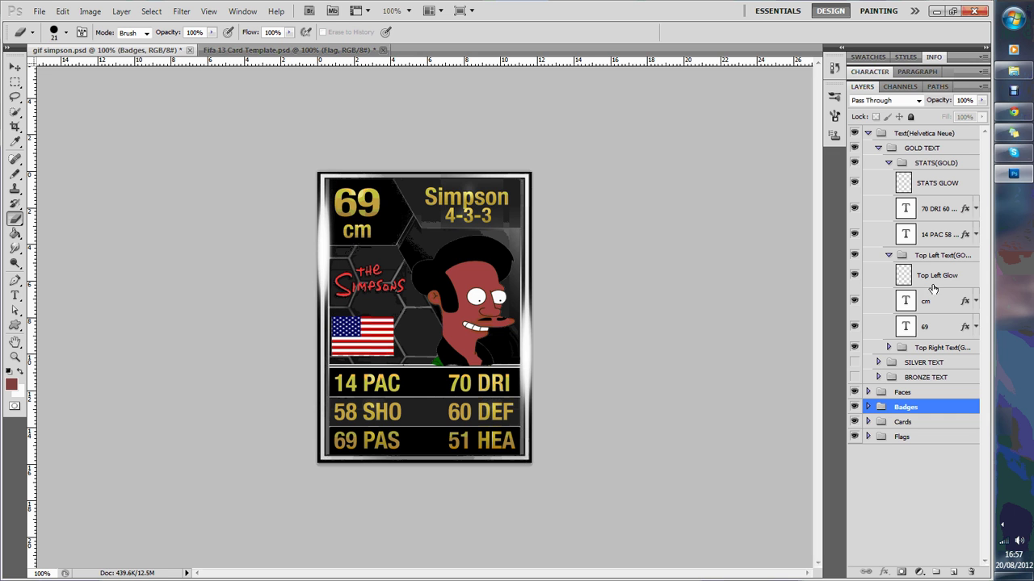
{"action": "left_click", "coordinate": [878, 148]}
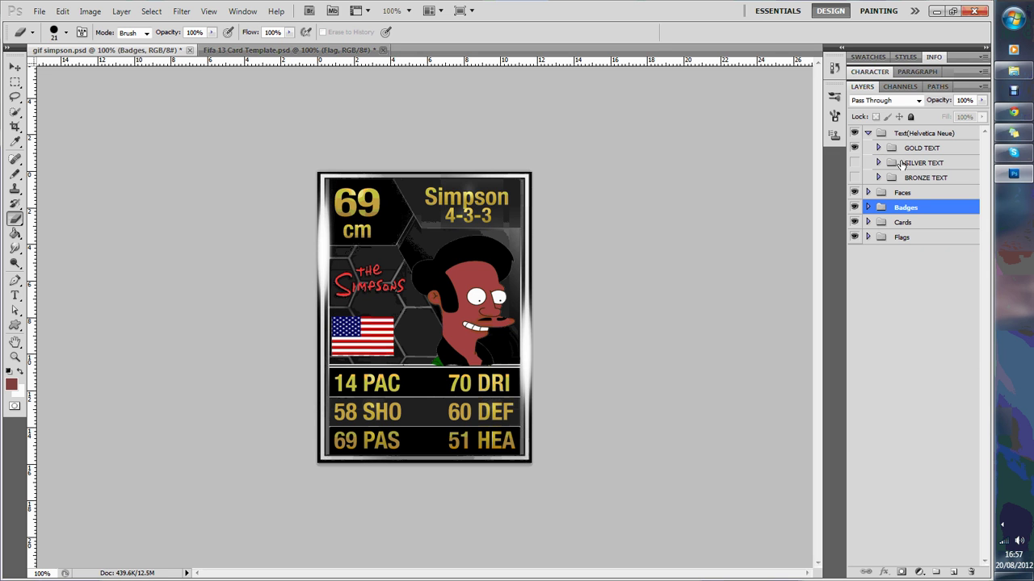
{"action": "left_click", "coordinate": [878, 162]}
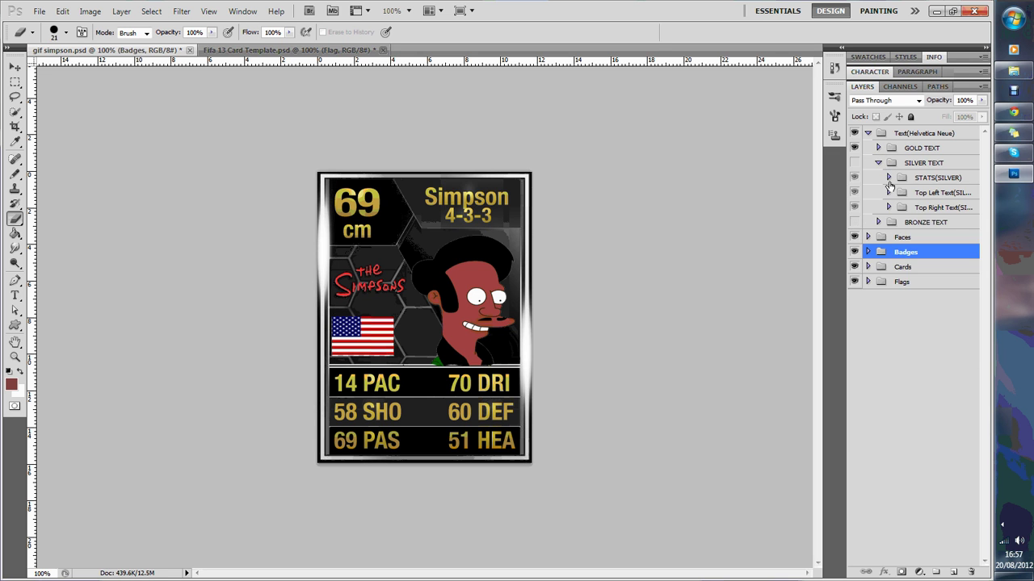
{"action": "left_click", "coordinate": [888, 178]}
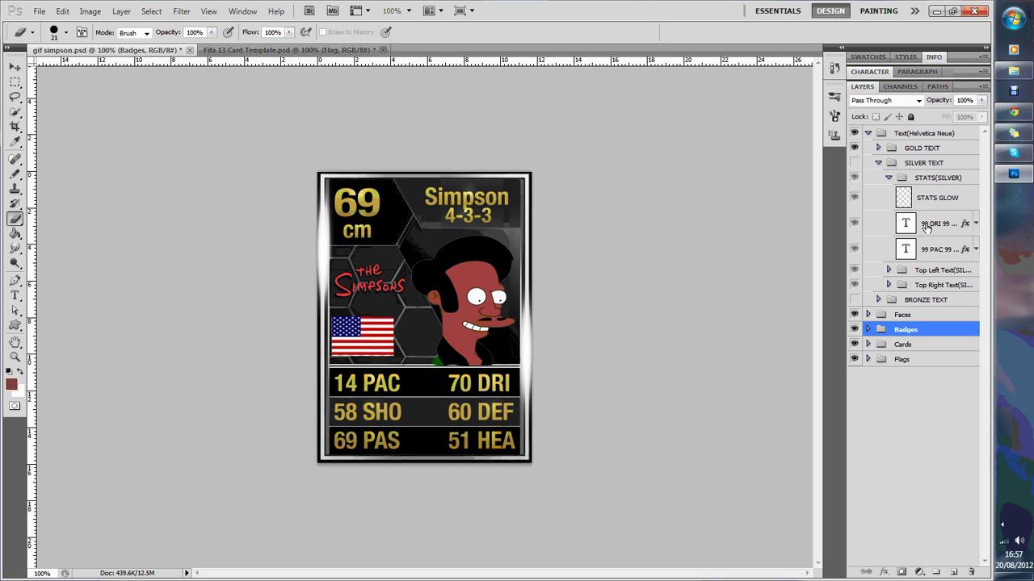
{"action": "left_click", "coordinate": [877, 162]}
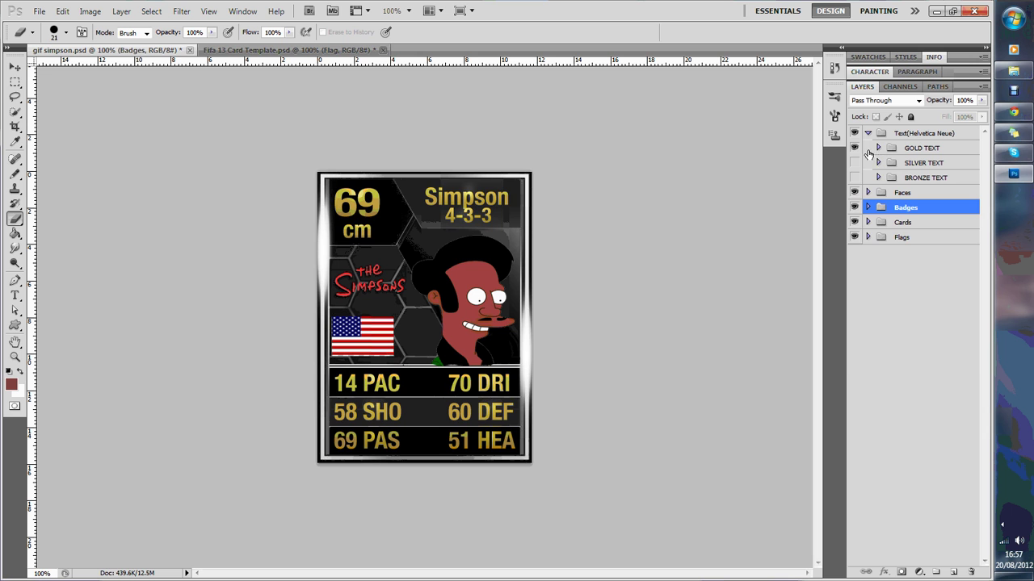
{"action": "left_click", "coordinate": [855, 148]}
{"action": "left_click", "coordinate": [854, 162]}
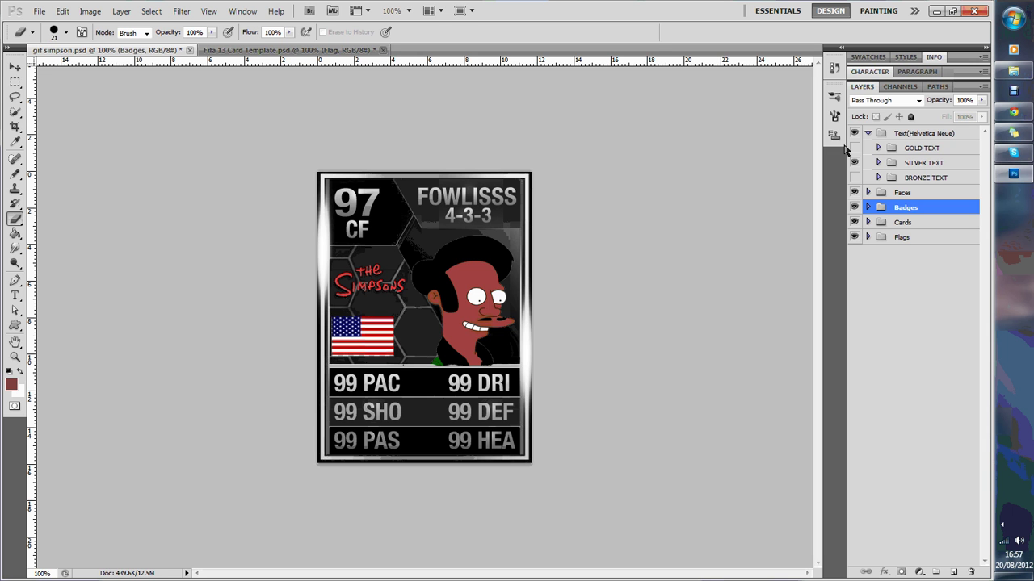
Set the DRI stat to 72 in the STATS(SILVER) text of the SILVER TEXT group
{"action": "left_click", "coordinate": [879, 163]}
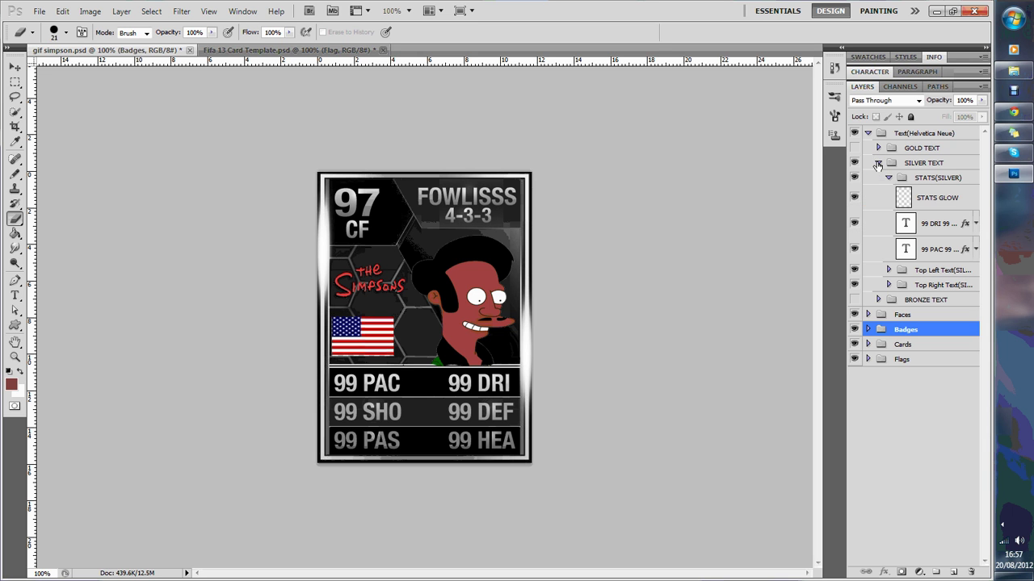
{"action": "left_click", "coordinate": [928, 224]}
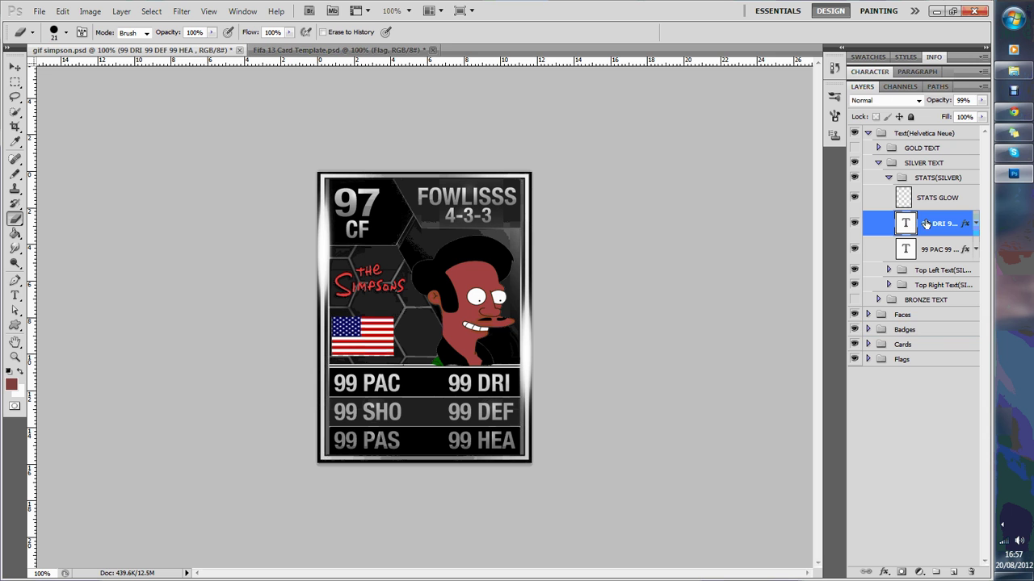
{"action": "left_click", "coordinate": [14, 296]}
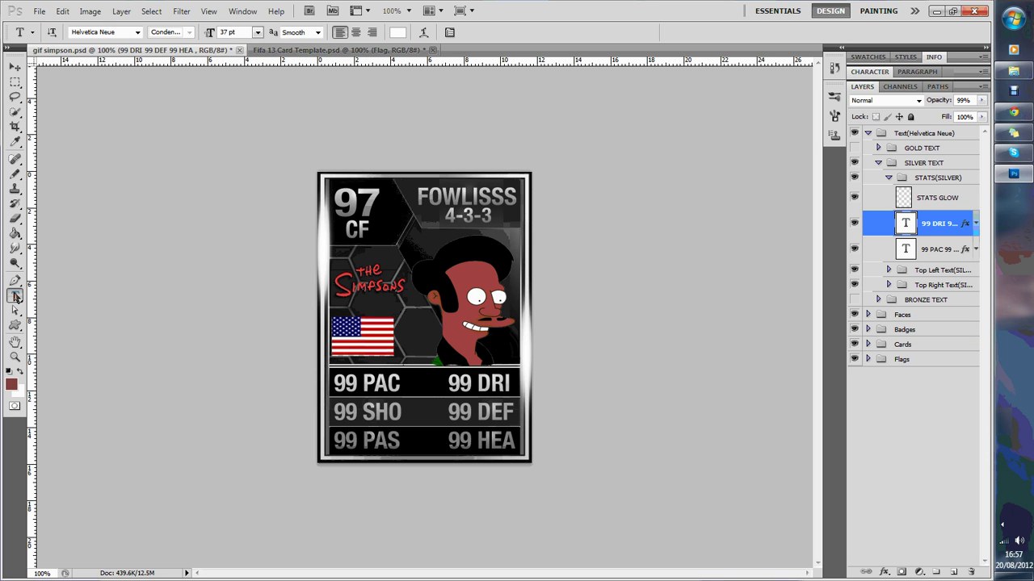
{"action": "left_click", "coordinate": [467, 385]}
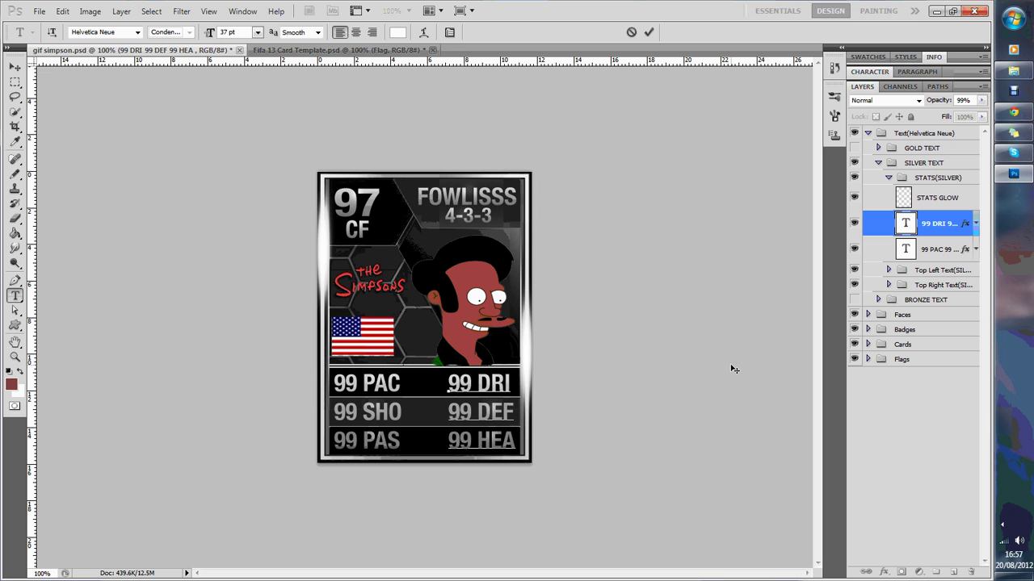
{"action": "key", "text": "BackSpace"}
{"action": "key", "text": "BackSpace"}
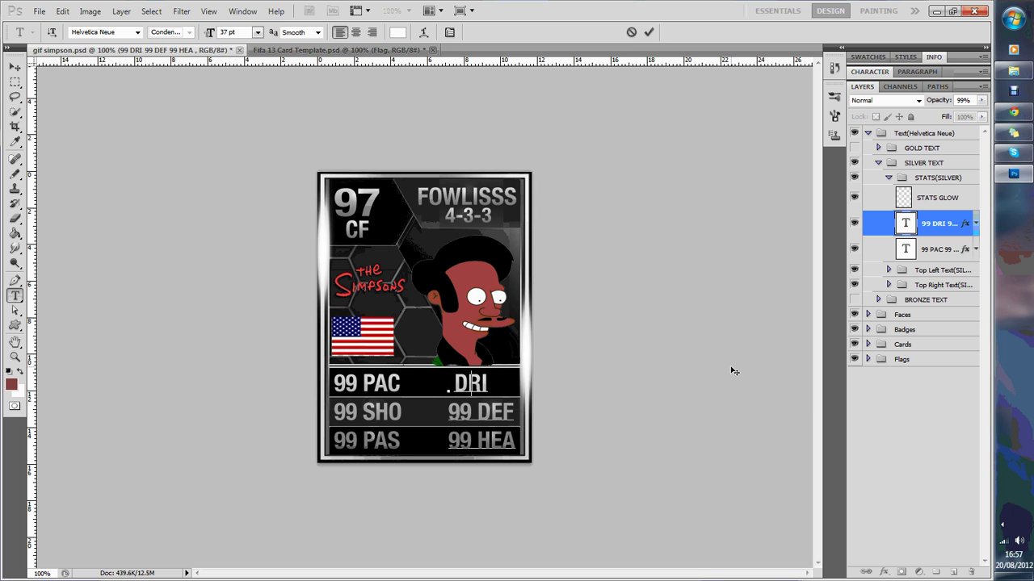
{"action": "type", "text": "72"}
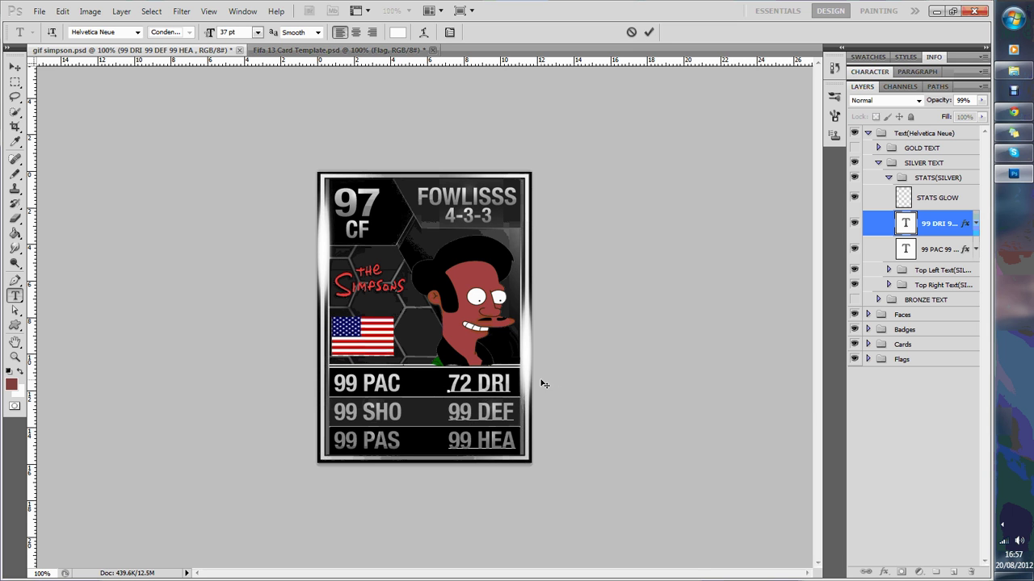
Set the DEF stat to 69 and the HEA stat to 57 in the same text layer
{"action": "key", "text": "Down"}
{"action": "key", "text": "Home"}
{"action": "key", "text": "Delete"}
{"action": "key", "text": "Delete"}
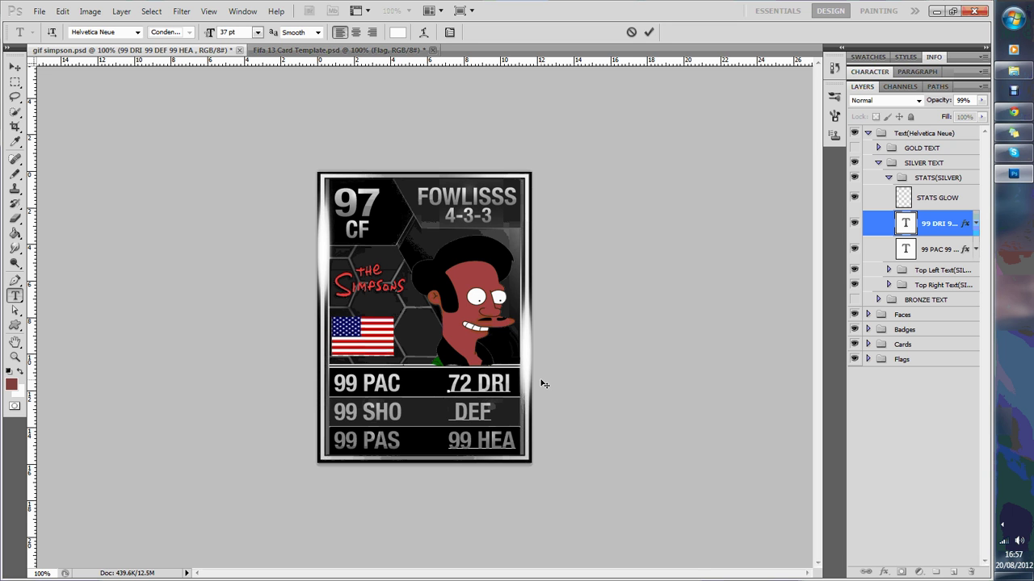
{"action": "type", "text": "69"}
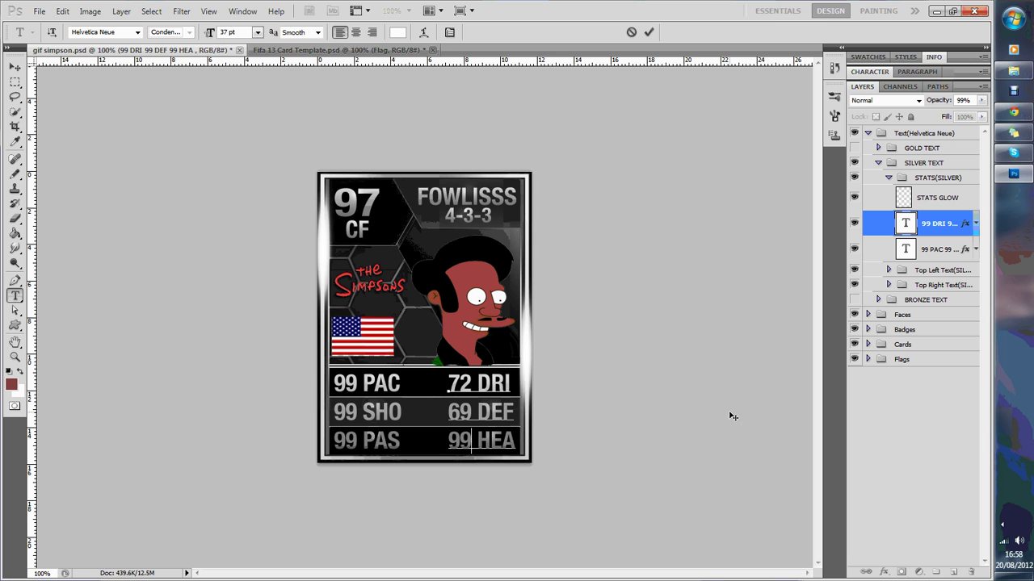
{"action": "key", "text": "Home"}
{"action": "key", "text": "Delete"}
{"action": "key", "text": "Delete"}
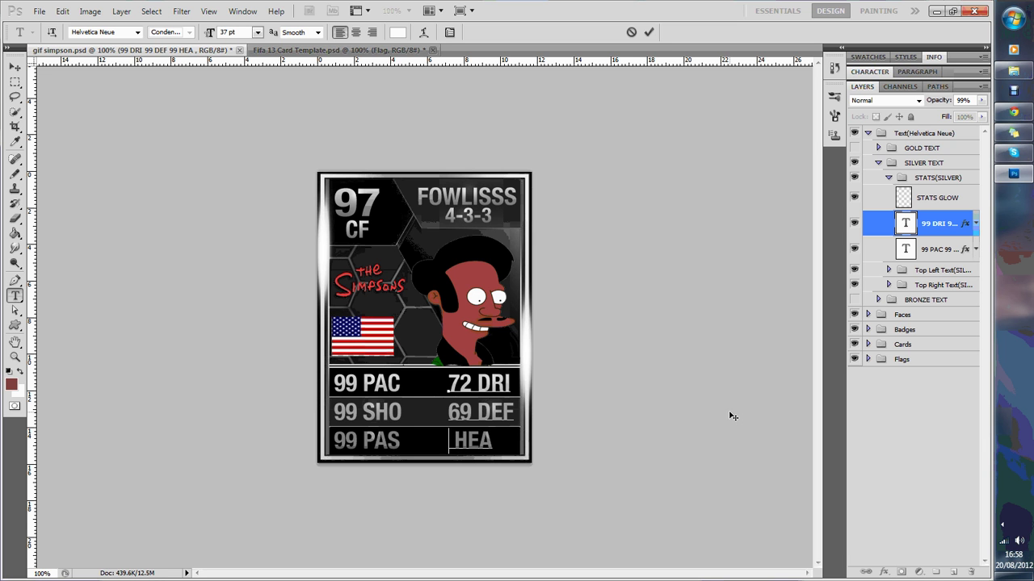
{"action": "type", "text": "57"}
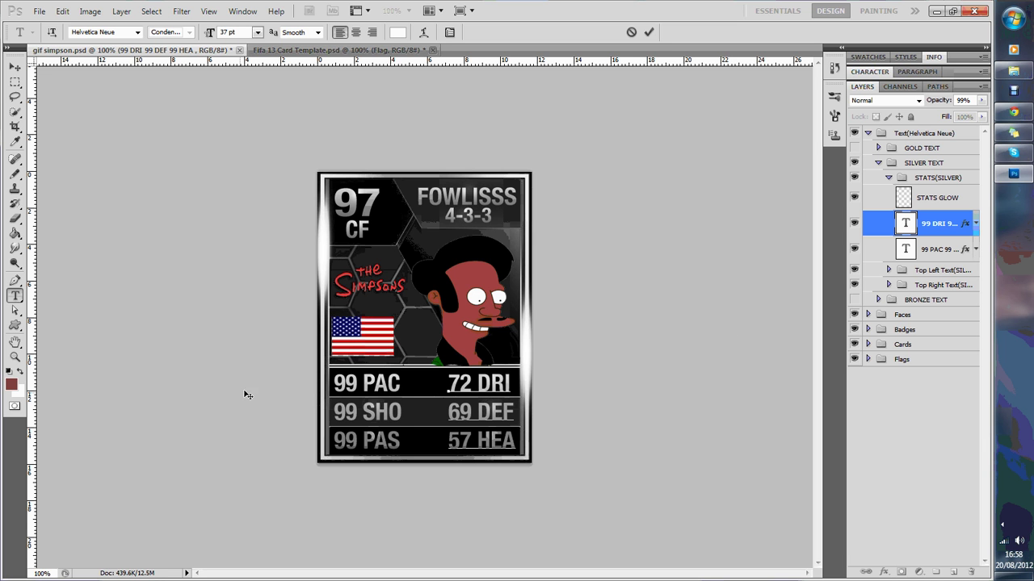
Set the PAC stat to 82 in the other silver stats text layer
{"action": "left_click", "coordinate": [943, 249]}
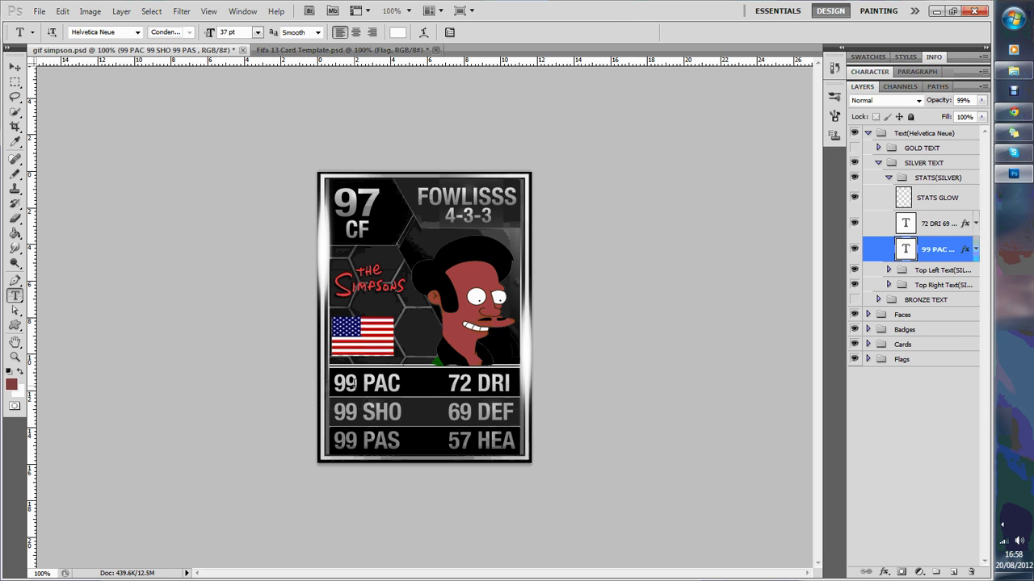
{"action": "left_click", "coordinate": [353, 382]}
{"action": "key", "text": "Delete"}
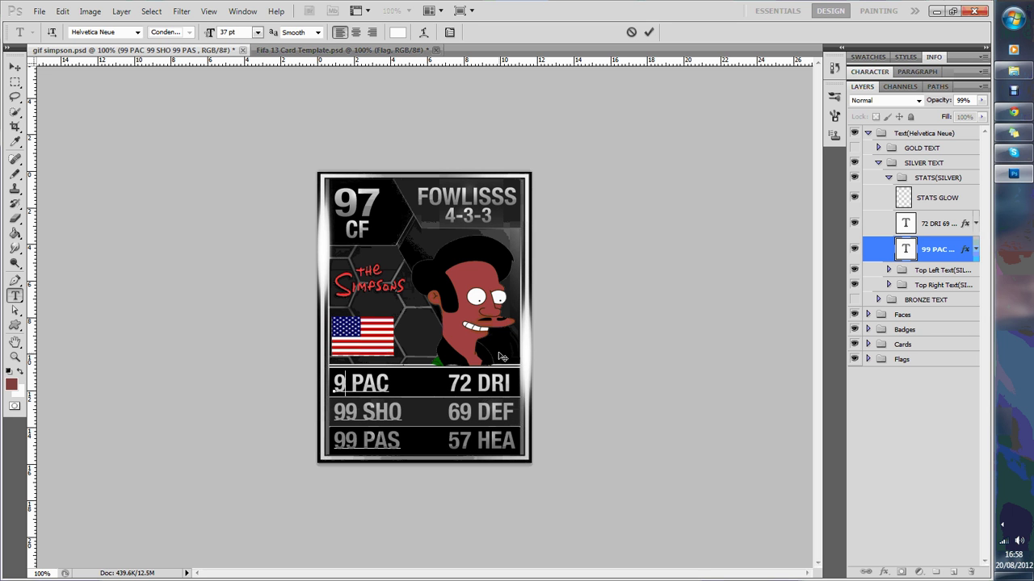
{"action": "key", "text": "Delete"}
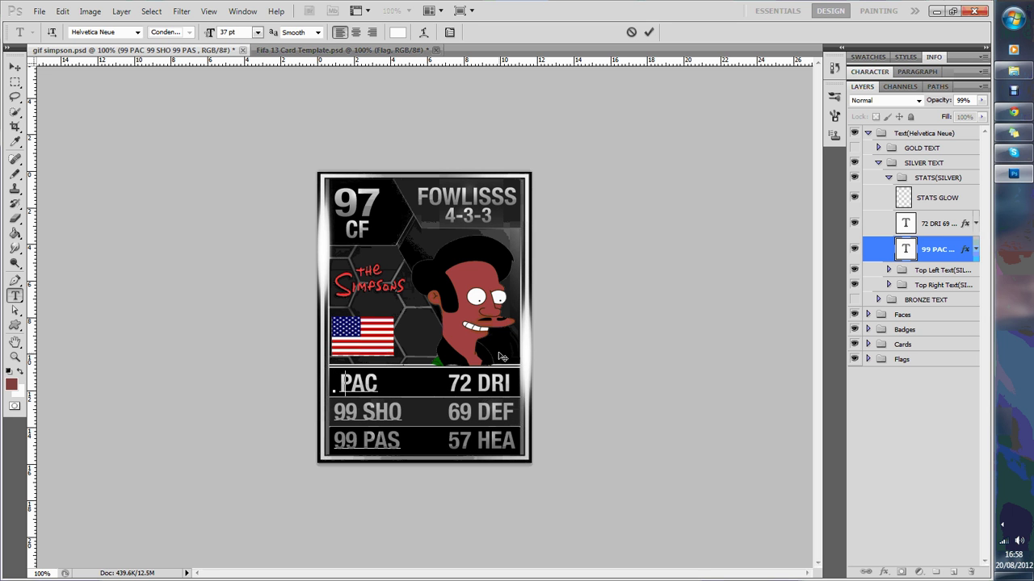
{"action": "type", "text": "82"}
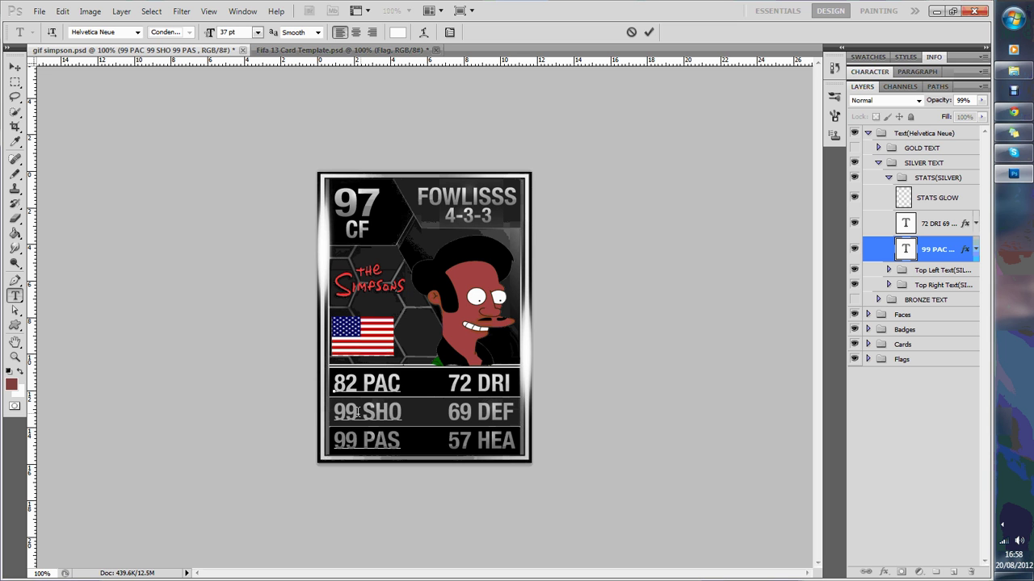
Set the SHO stat to 57 and the PAS stat to 71 below the PAC stat
{"action": "left_click", "coordinate": [363, 411]}
{"action": "key", "text": "Delete"}
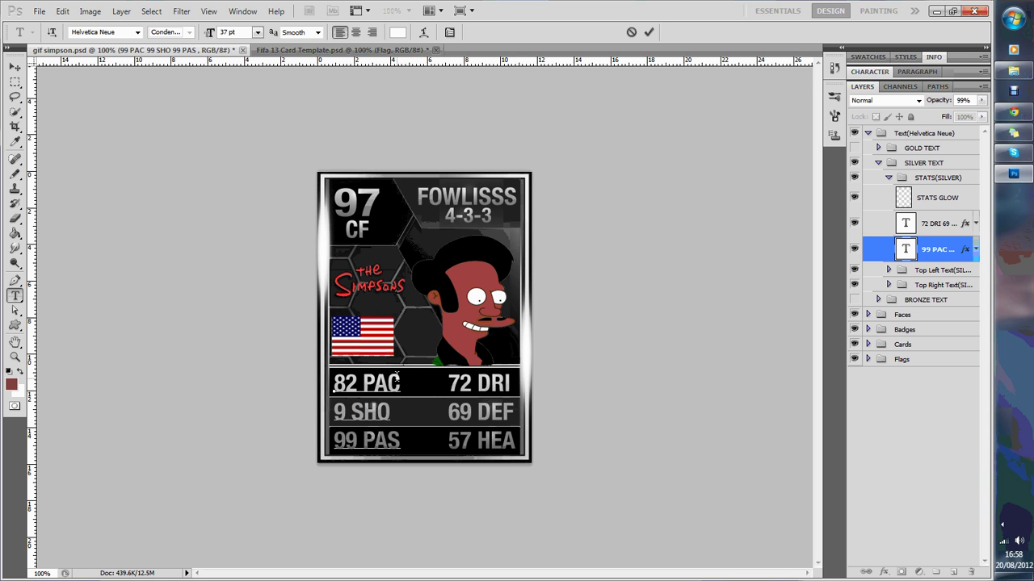
{"action": "key", "text": "BackSpace"}
{"action": "type", "text": "57"}
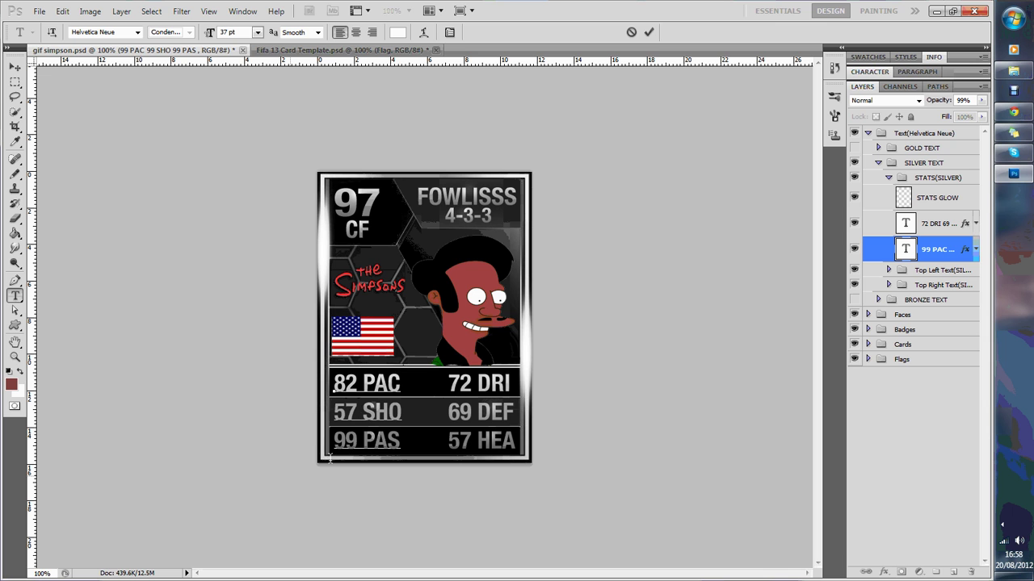
{"action": "key", "text": "Down"}
{"action": "key", "text": "BackSpace"}
{"action": "key", "text": "BackSpace"}
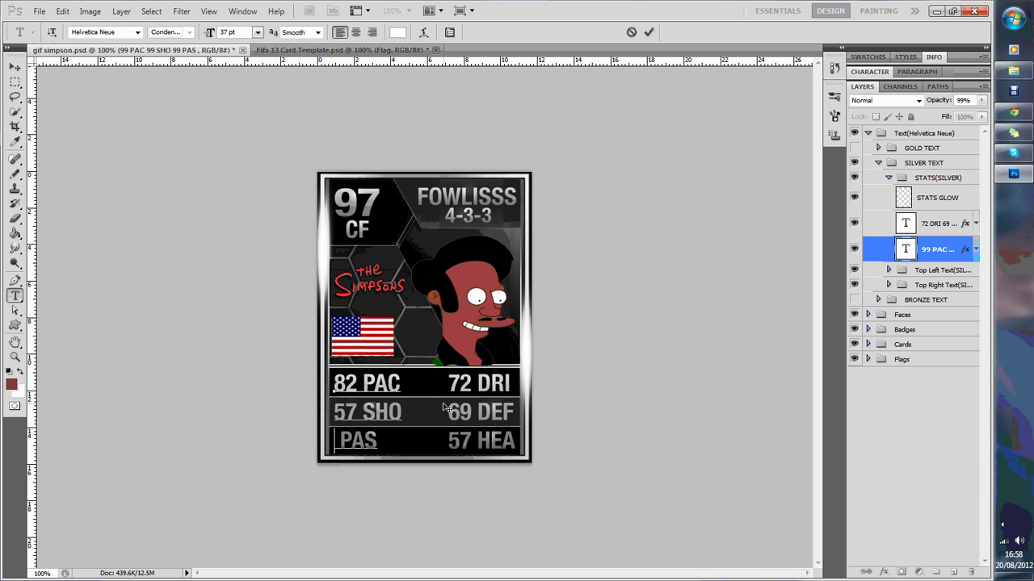
{"action": "type", "text": "71"}
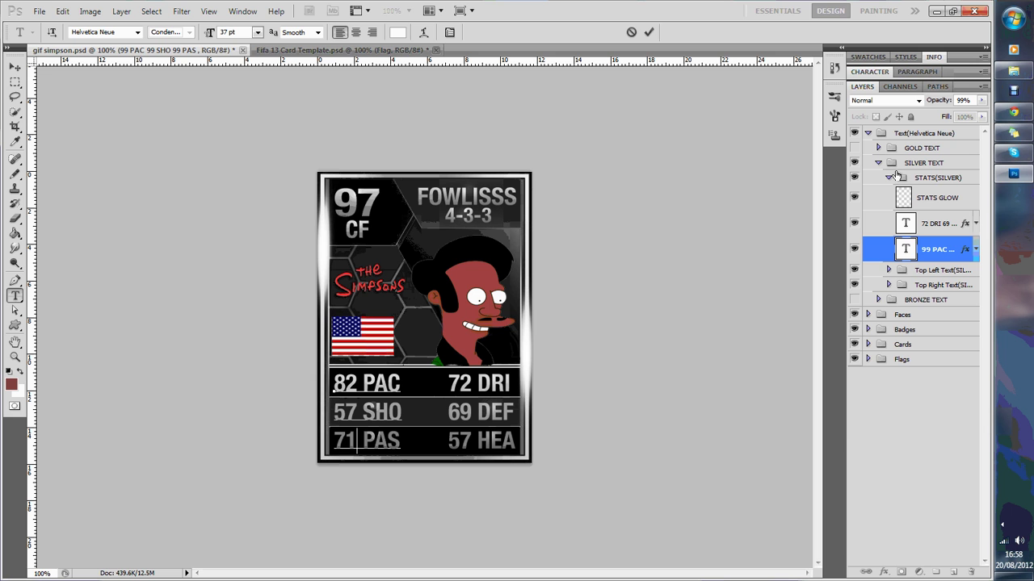
Change the position text in the silver Top Left Text group from CF to LW
{"action": "left_click", "coordinate": [889, 270]}
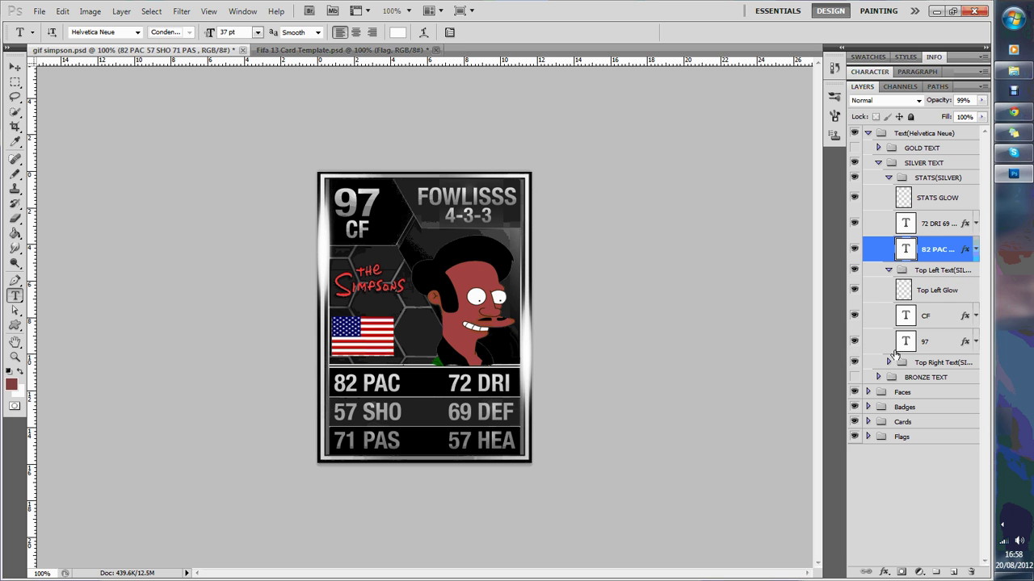
{"action": "left_click", "coordinate": [931, 316]}
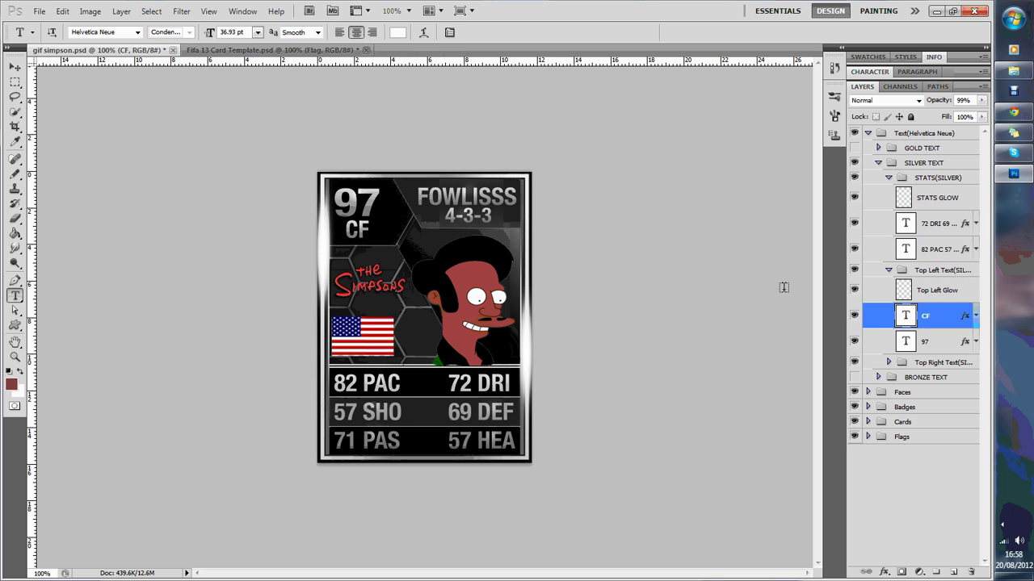
{"action": "left_click", "coordinate": [357, 230]}
{"action": "key", "text": "BackSpace"}
{"action": "key", "text": "BackSpace"}
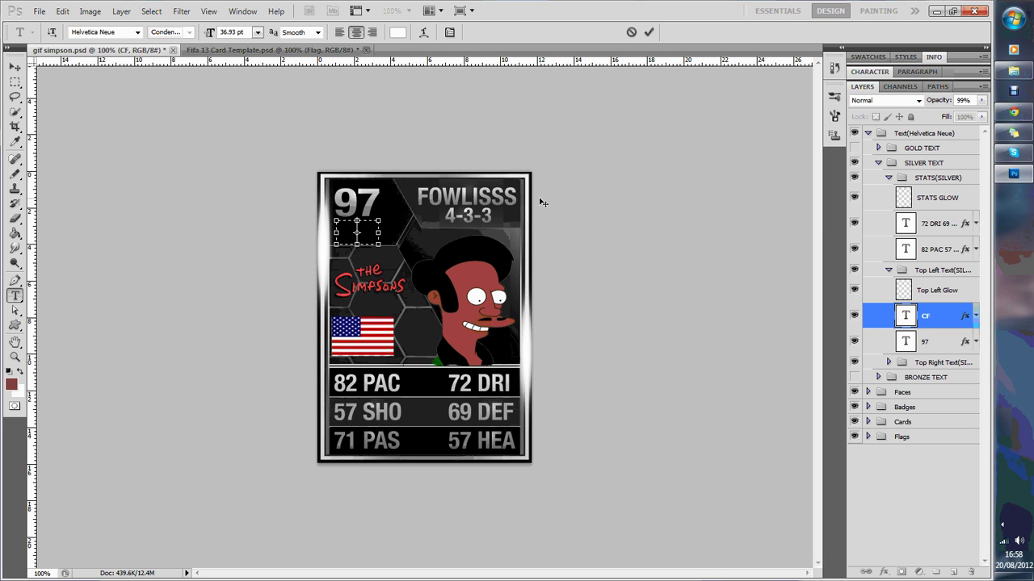
{"action": "type", "text": "lw"}
{"action": "key", "text": "BackSpace"}
{"action": "key", "text": "BackSpace"}
{"action": "type", "text": "LW"}
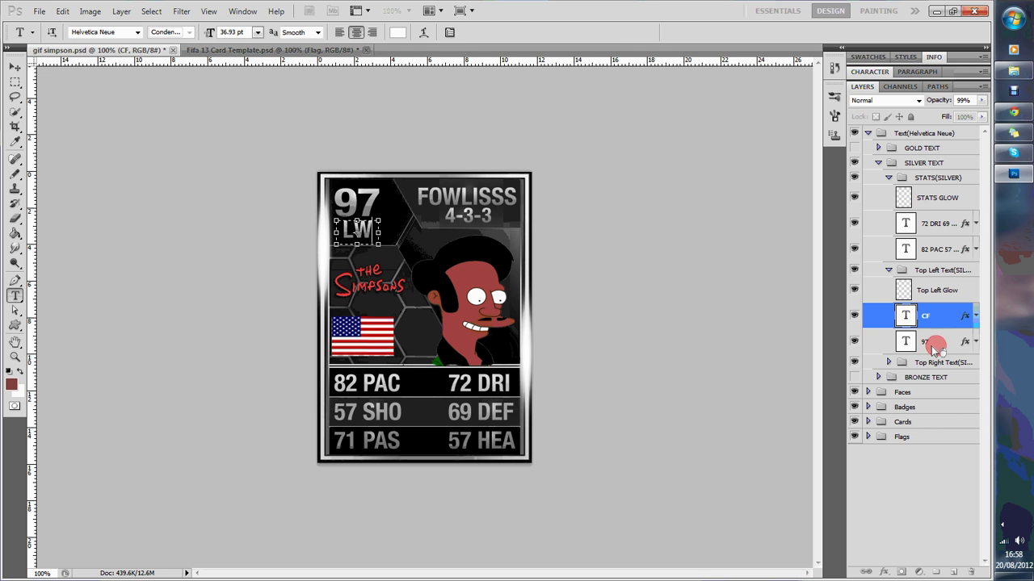
Set the overall rating above the LW position to 74 in the silver Top Left Text group
{"action": "left_click", "coordinate": [933, 345]}
{"action": "left_click", "coordinate": [382, 200]}
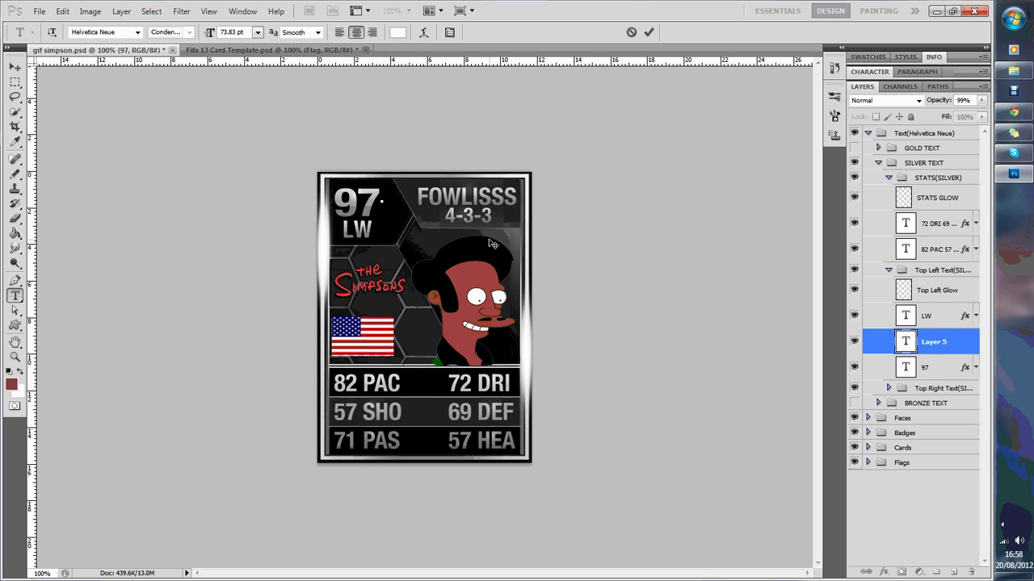
{"action": "left_click", "coordinate": [939, 344]}
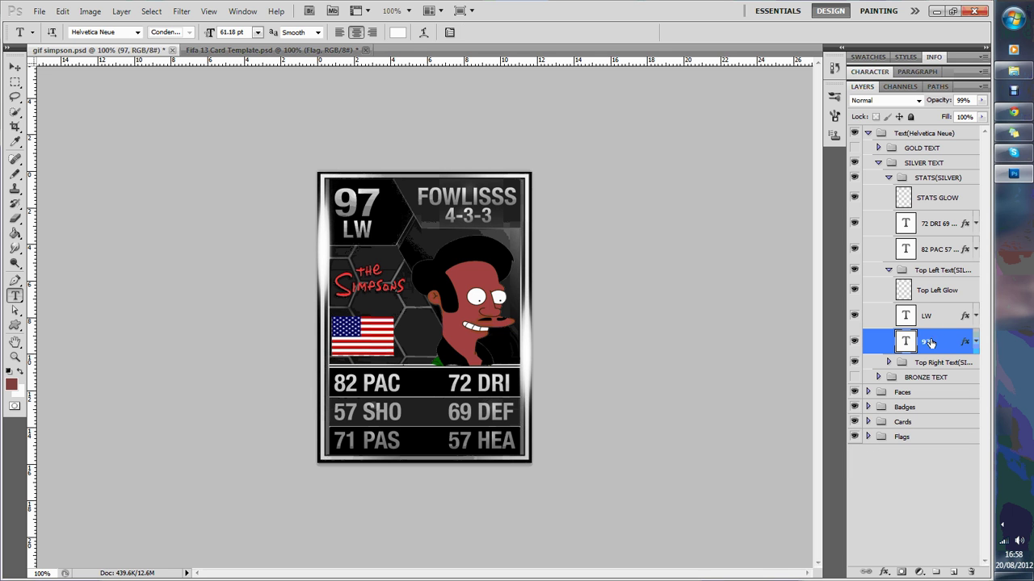
{"action": "left_click", "coordinate": [358, 206]}
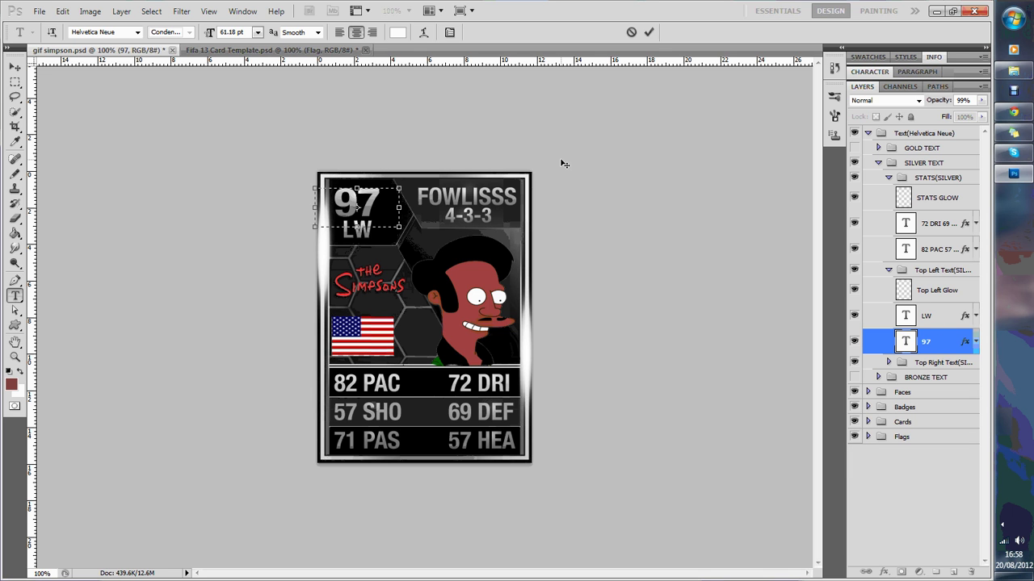
{"action": "key", "text": "BackSpace"}
{"action": "key", "text": "BackSpace"}
{"action": "type", "text": "74"}
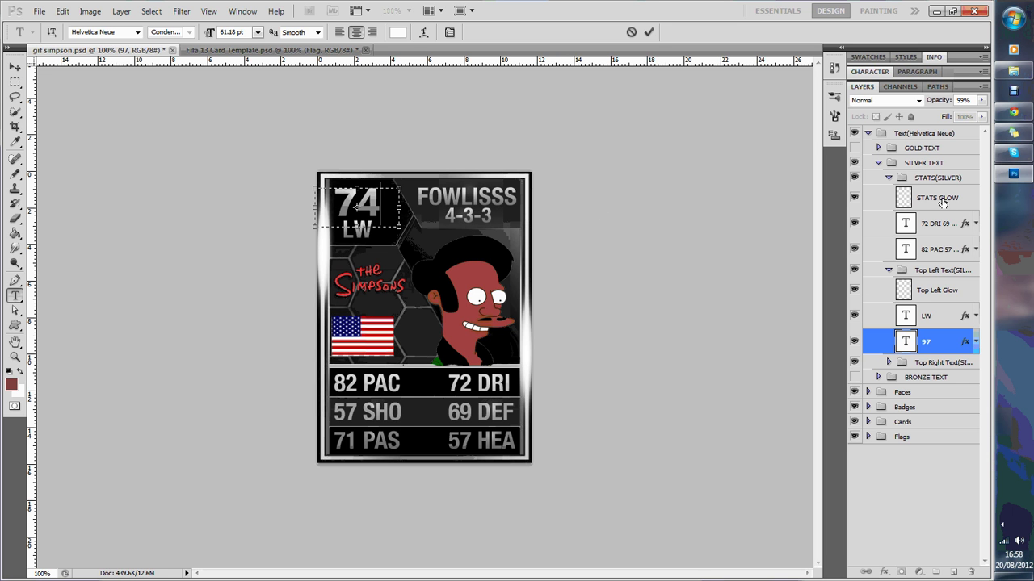
Replace the player name above the 4-3-3 formation with "apu" in the silver Top Right Text group
{"action": "left_click", "coordinate": [888, 363]}
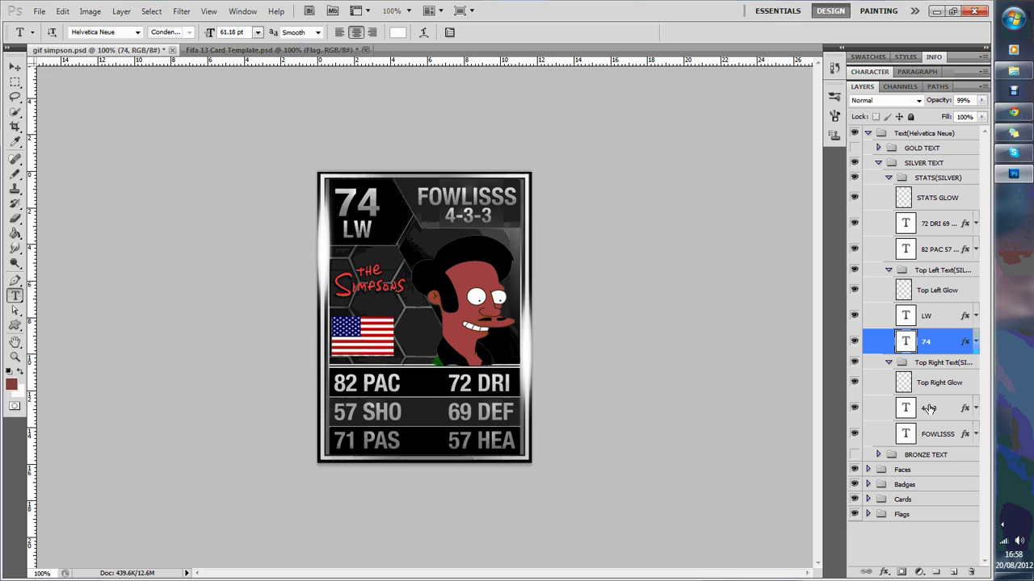
{"action": "left_click", "coordinate": [938, 433]}
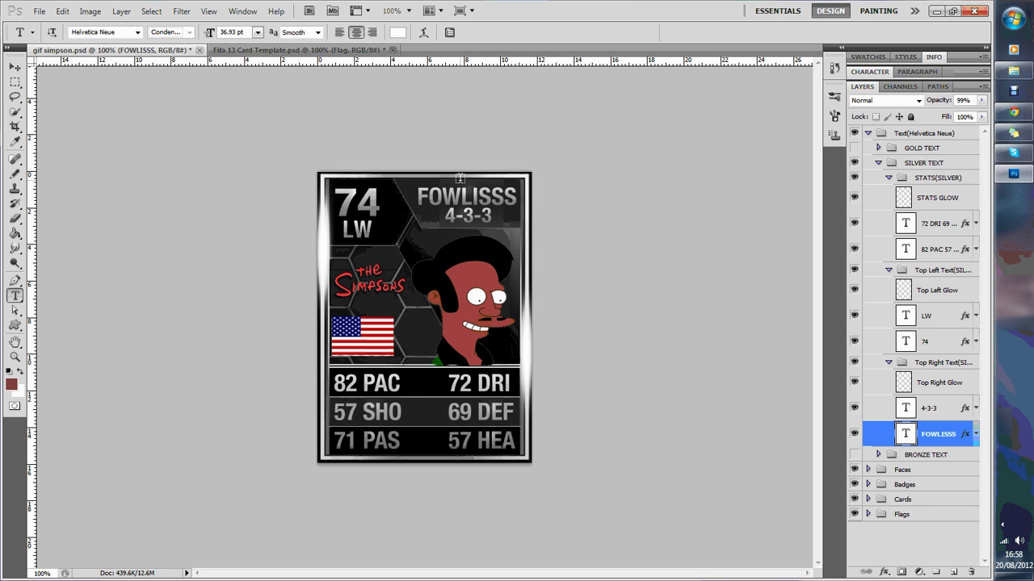
{"action": "left_click", "coordinate": [515, 198]}
{"action": "key", "text": "BackSpace"}
{"action": "key", "text": "BackSpace"}
{"action": "key", "text": "BackSpace"}
{"action": "key", "text": "BackSpace"}
{"action": "key", "text": "BackSpace"}
{"action": "key", "text": "BackSpace"}
{"action": "key", "text": "BackSpace"}
{"action": "key", "text": "BackSpace"}
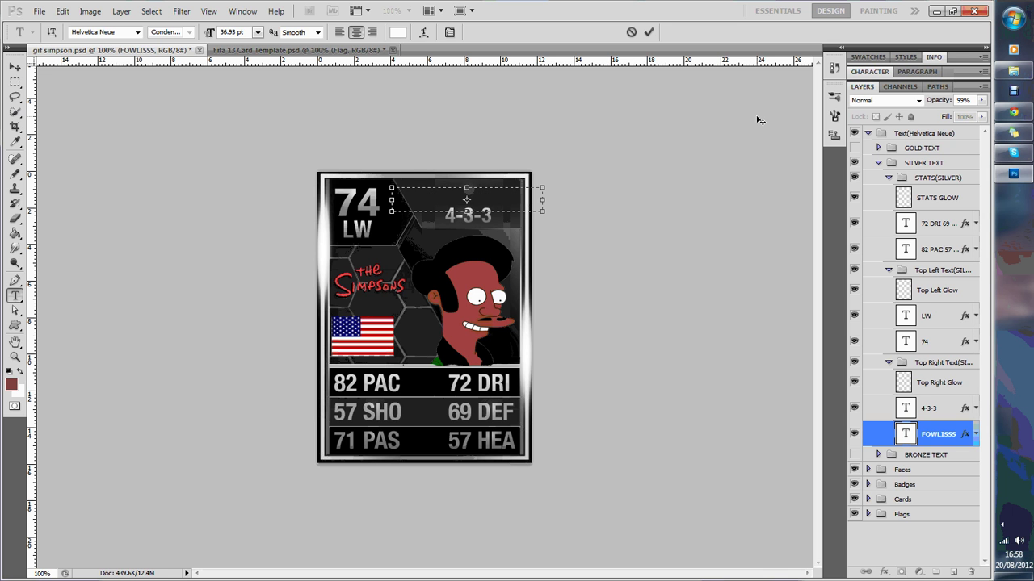
{"action": "type", "text": "apu"}
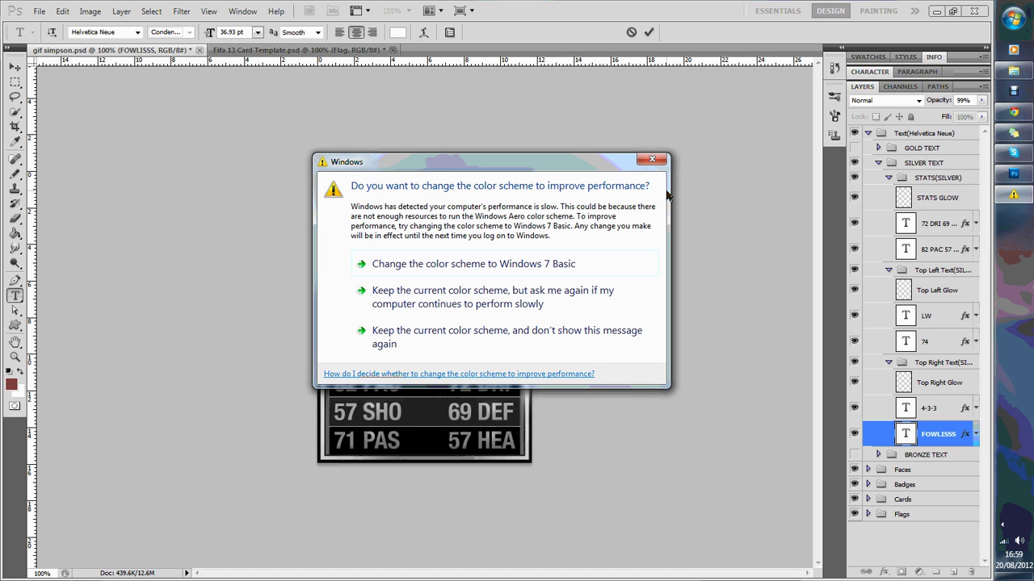
Change the Windows color scheme to Windows 7 Basic
{"action": "left_click", "coordinate": [545, 261]}
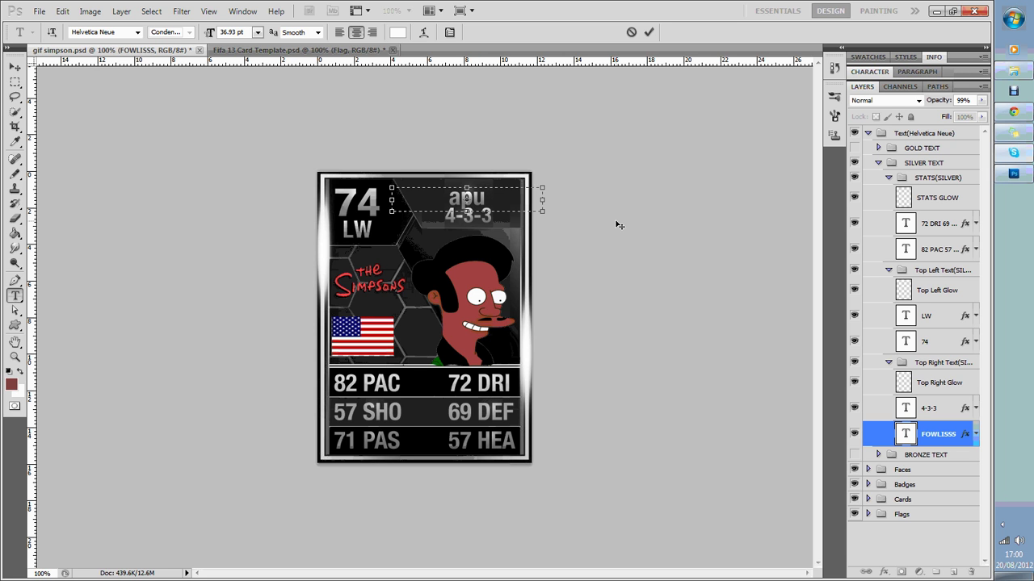
{"action": "left_click", "coordinate": [1012, 93]}
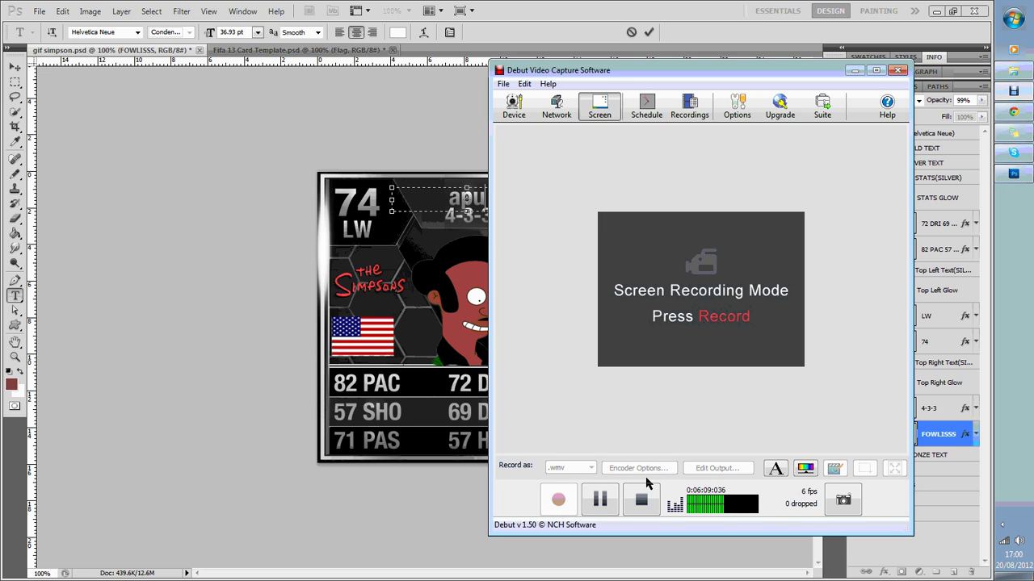